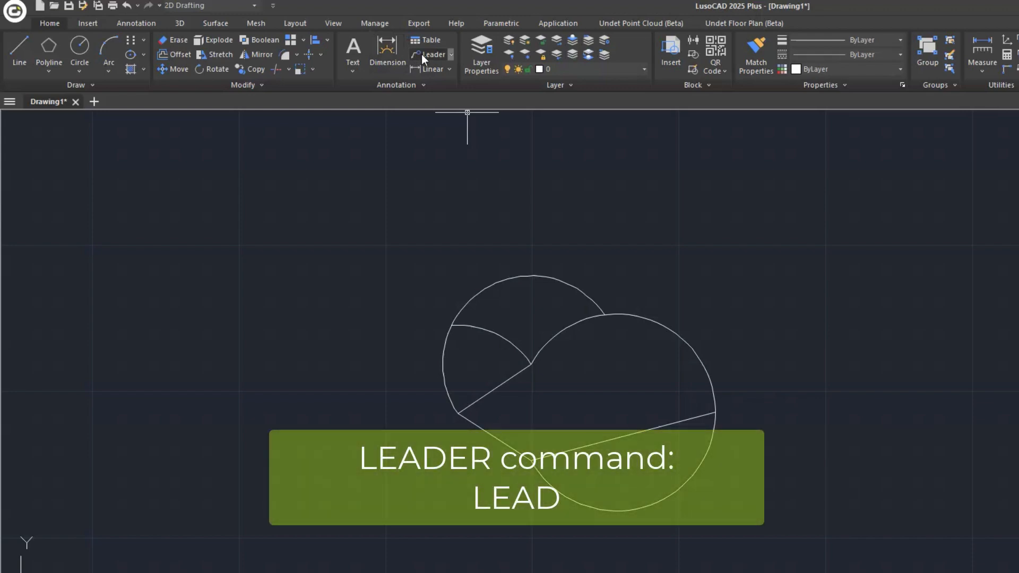
Place a leader pointing at the junction of the small upper arc and the large arc, landing straight above, with text 1.
click(421, 54)
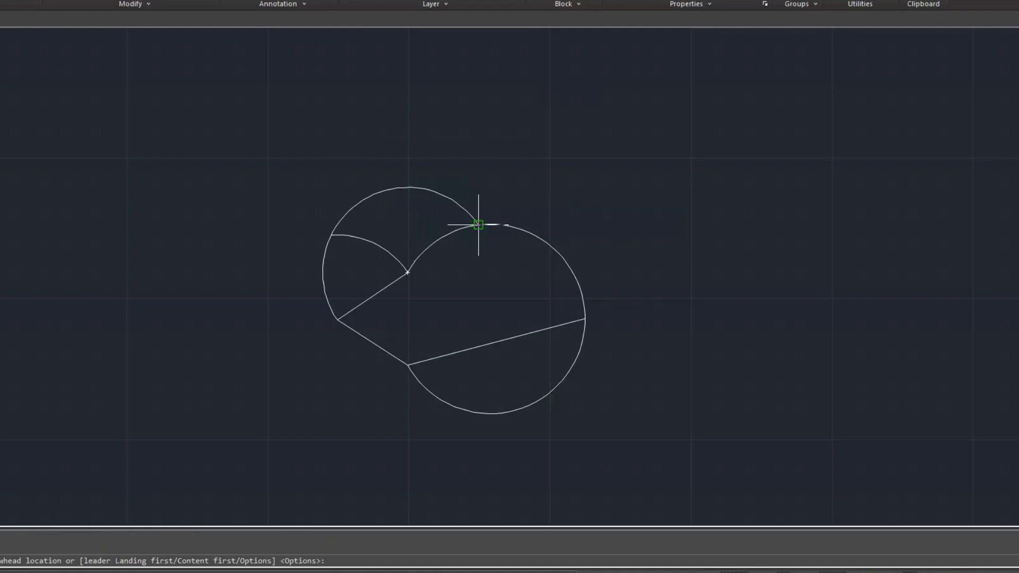
click(478, 224)
click(478, 100)
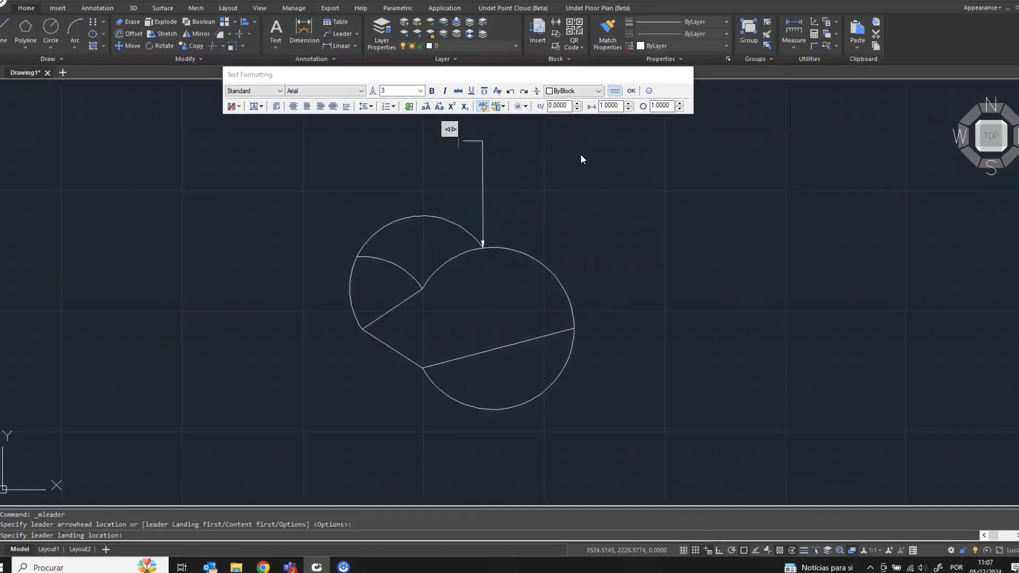
text(1)
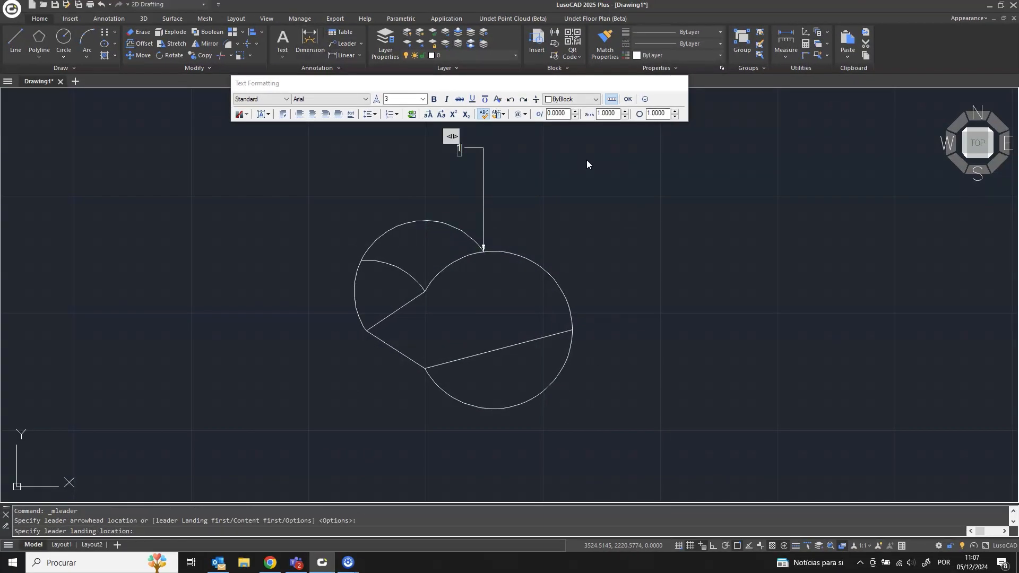
click(627, 99)
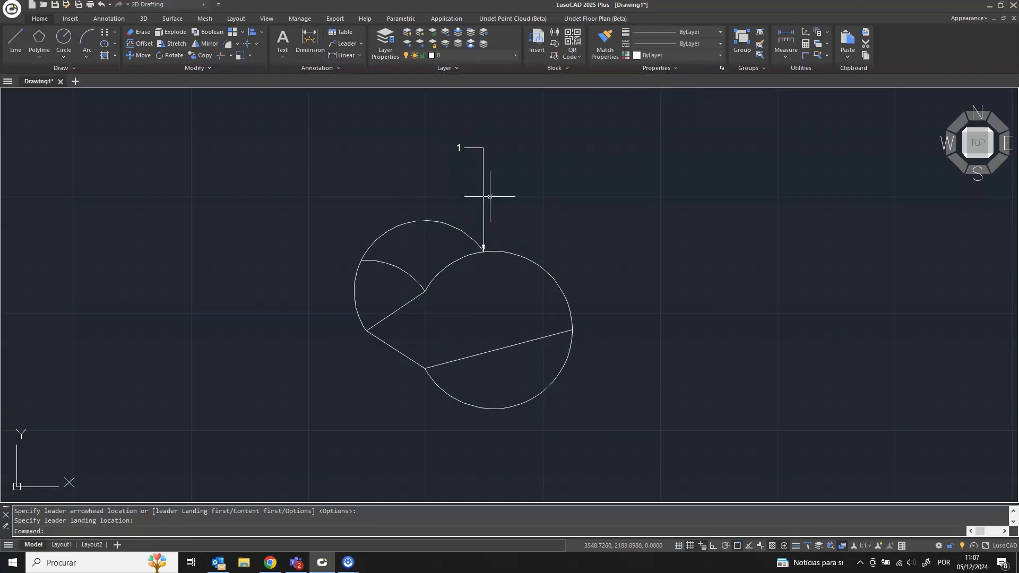
Add a leader with text 2 pointing at the right end of the slanted line on the large arc, landing out to the right.
click(346, 44)
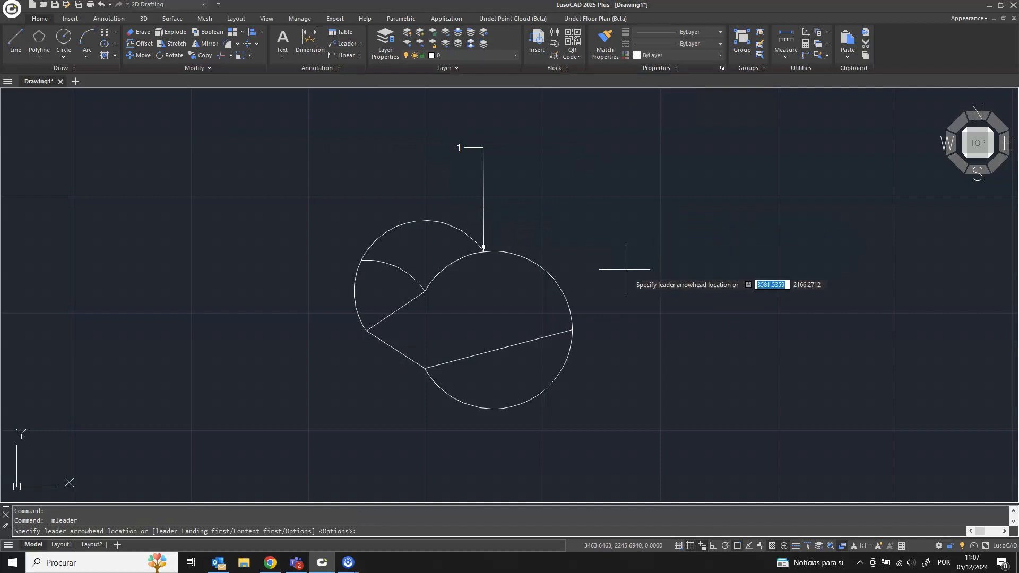
click(572, 330)
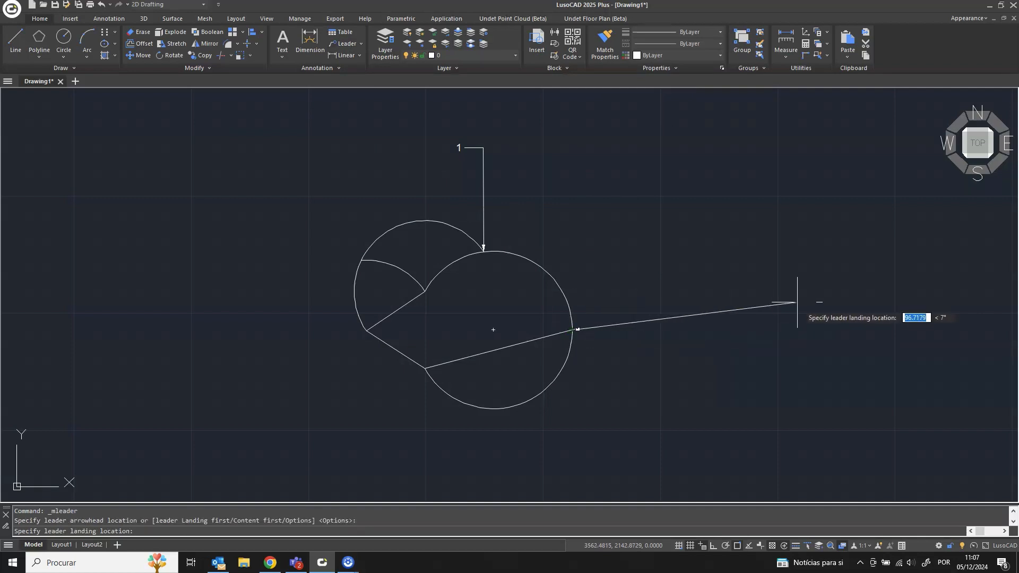
click(797, 302)
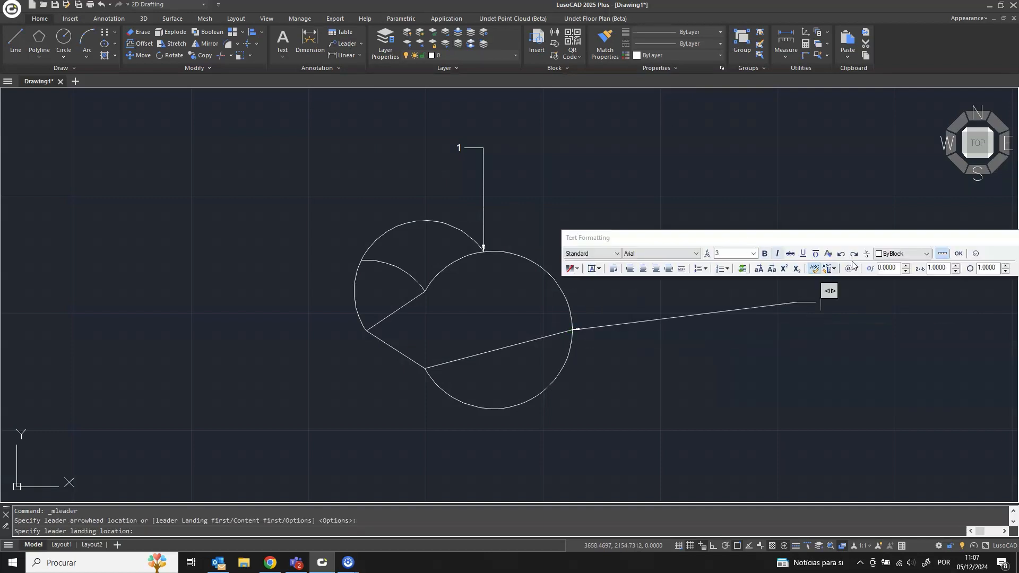
text(2)
click(958, 253)
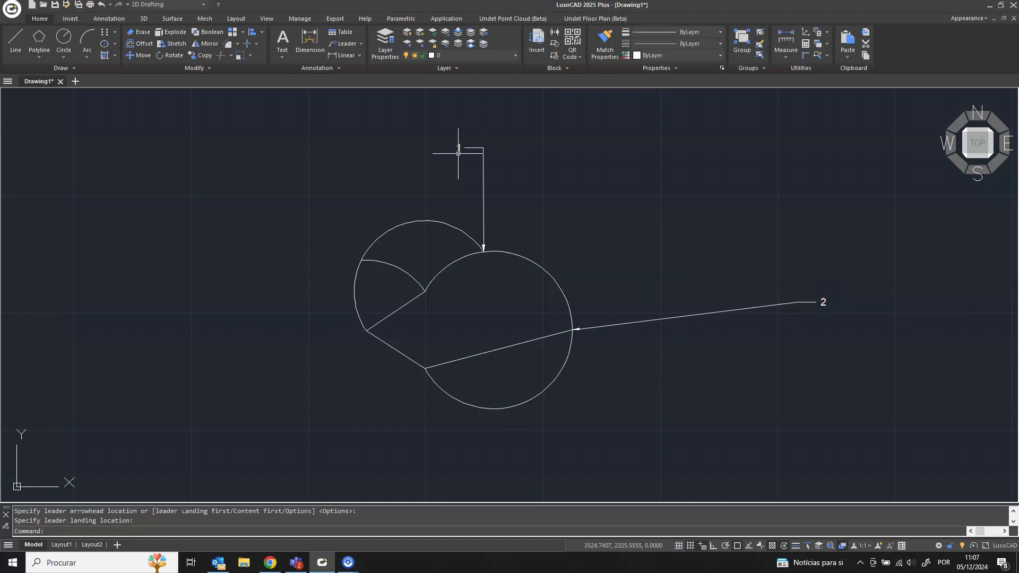
Add a leader with text 3 pointing at the shape's lower-left corner, landing up and to the left of the shape.
click(344, 43)
click(364, 327)
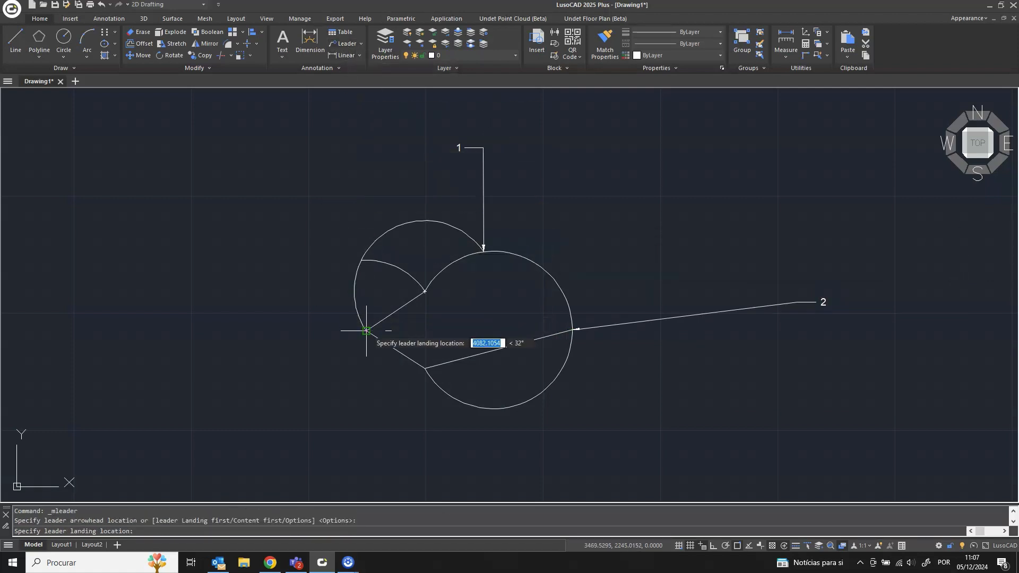
click(296, 218)
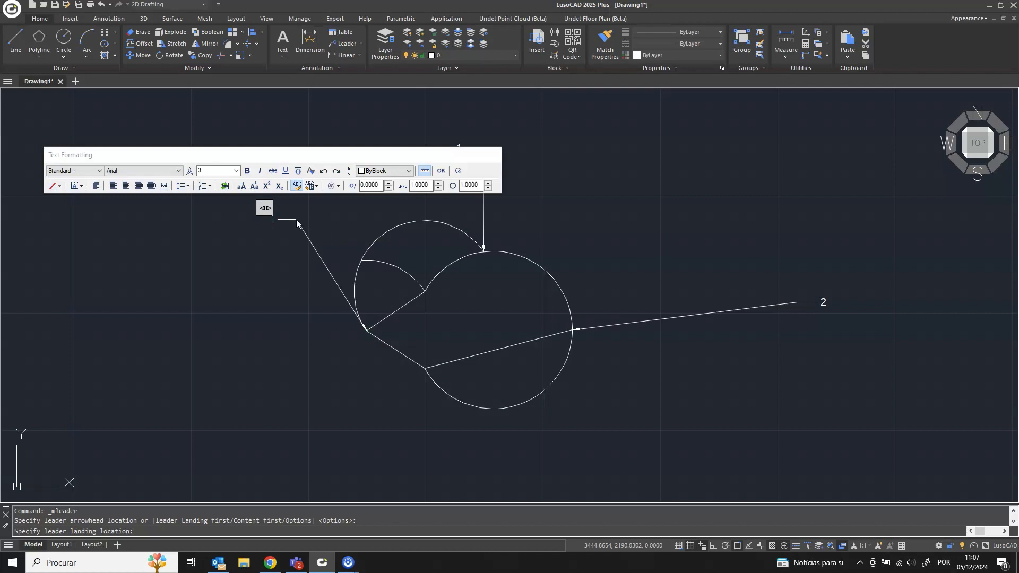
click(445, 172)
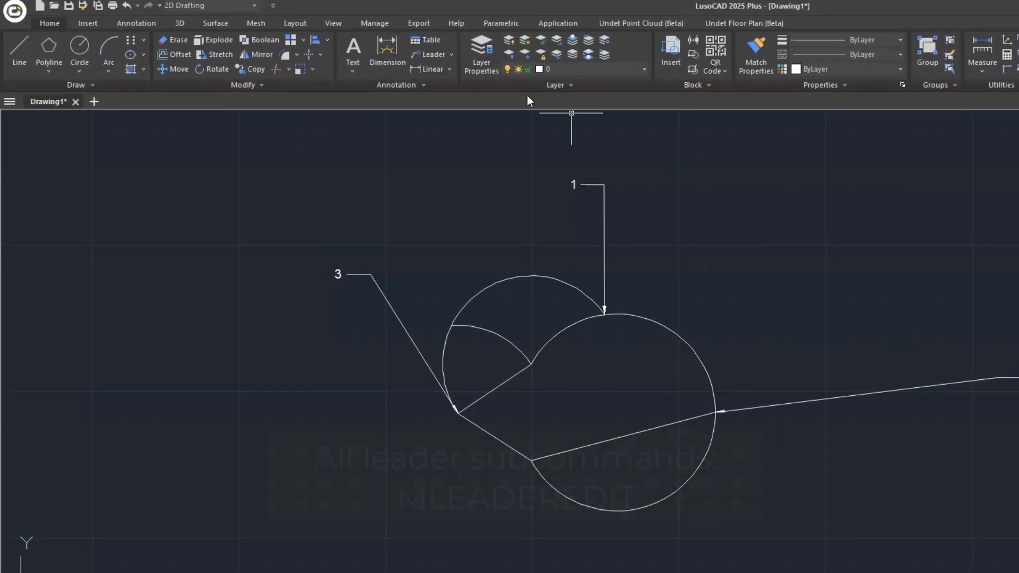
Add a second leader line to multileader 3, pointing at the left end of the inner arc.
click(451, 54)
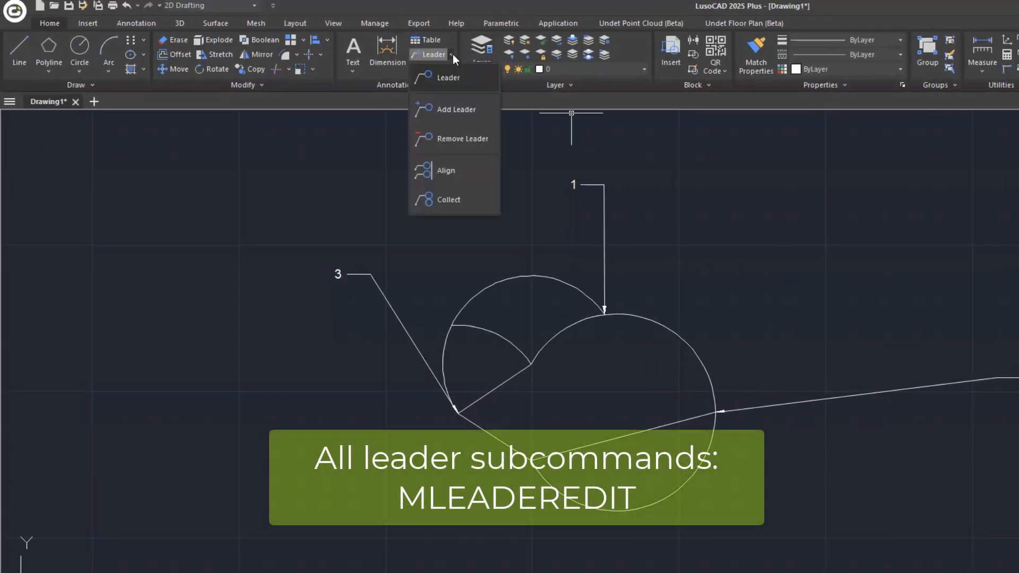
click(462, 106)
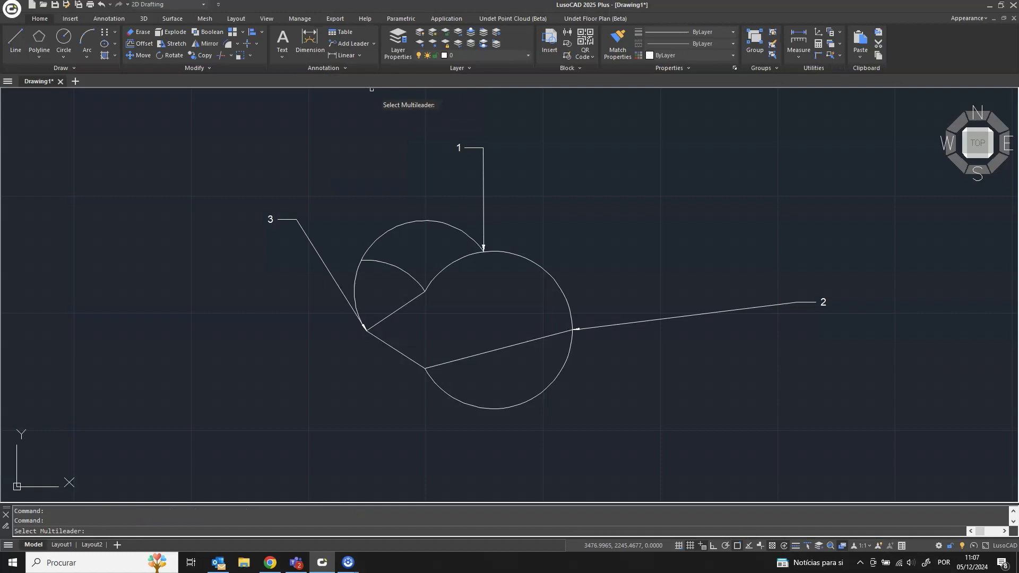
click(291, 219)
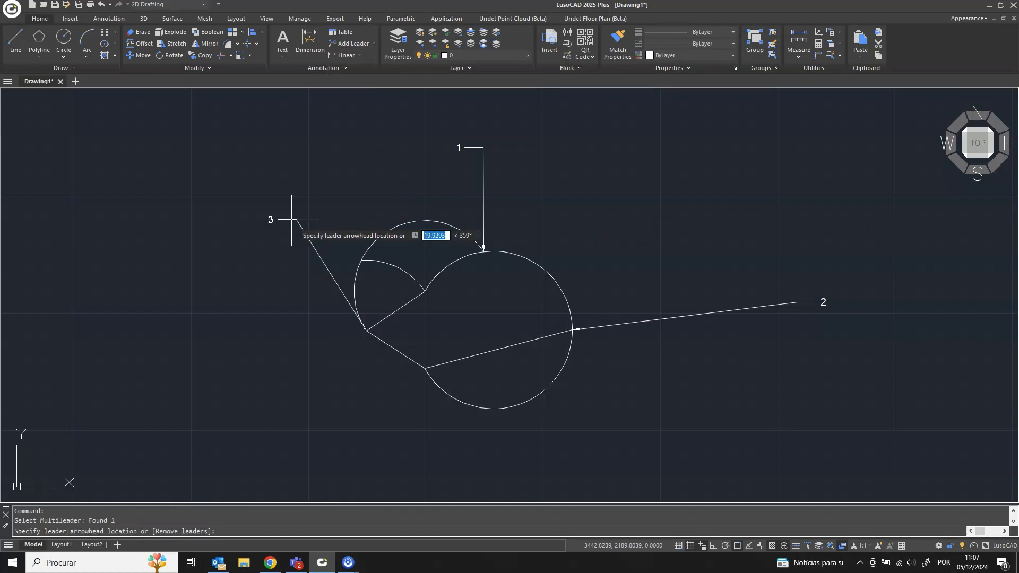
click(357, 258)
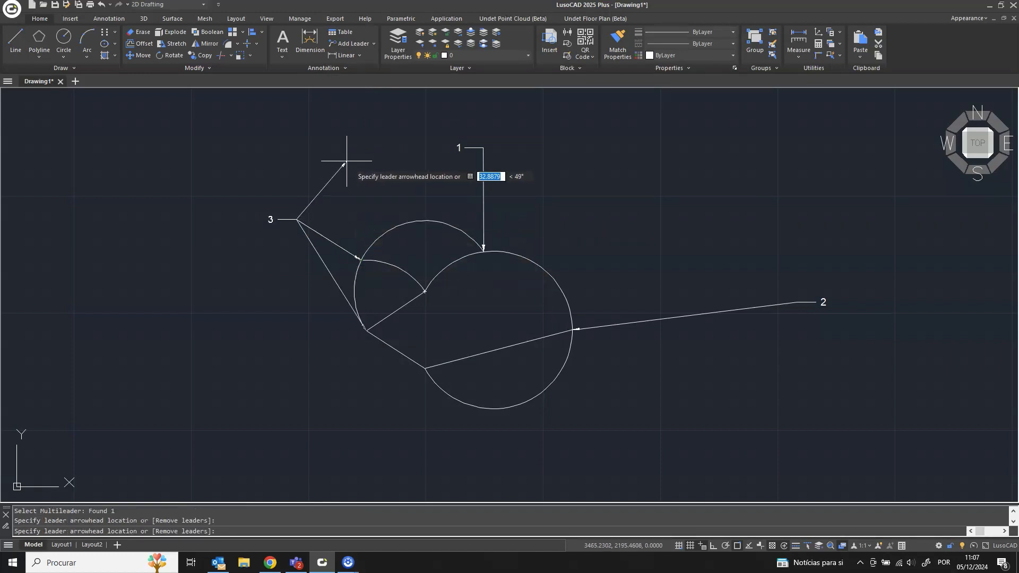
key(Escape)
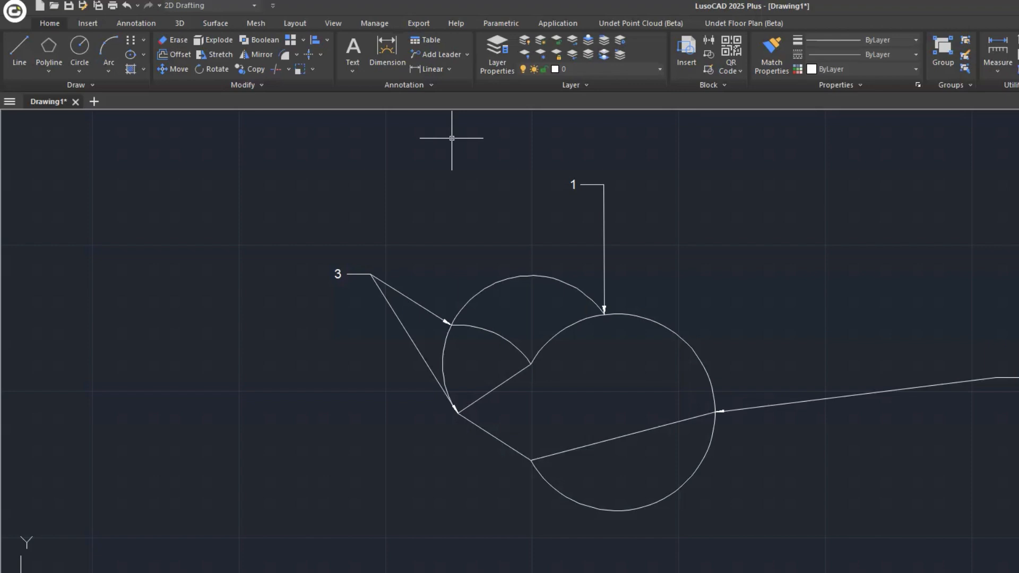
Remove the leader line of multileader 3 that points at the left end of the inner arc.
click(467, 54)
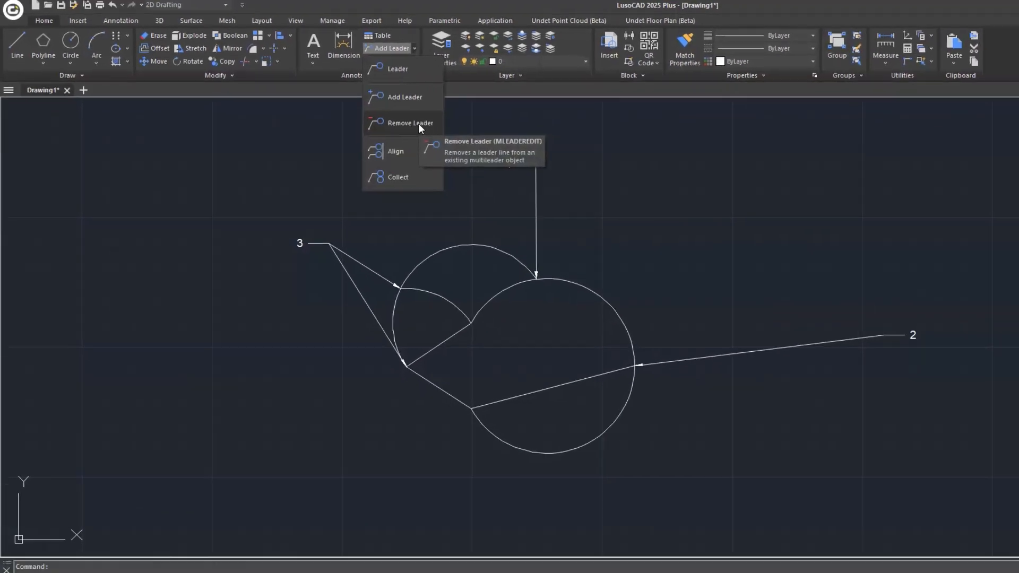
click(420, 125)
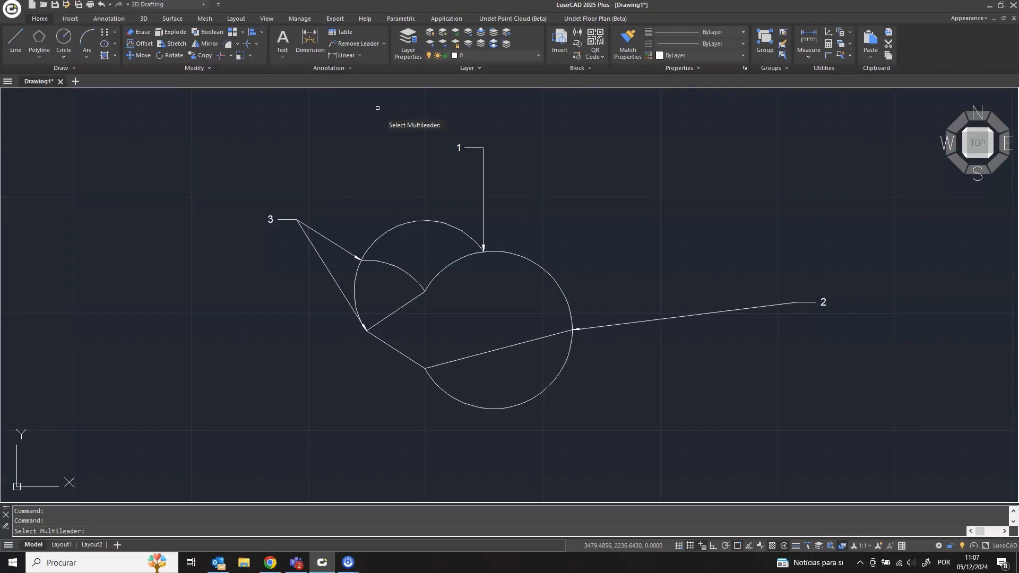
click(337, 249)
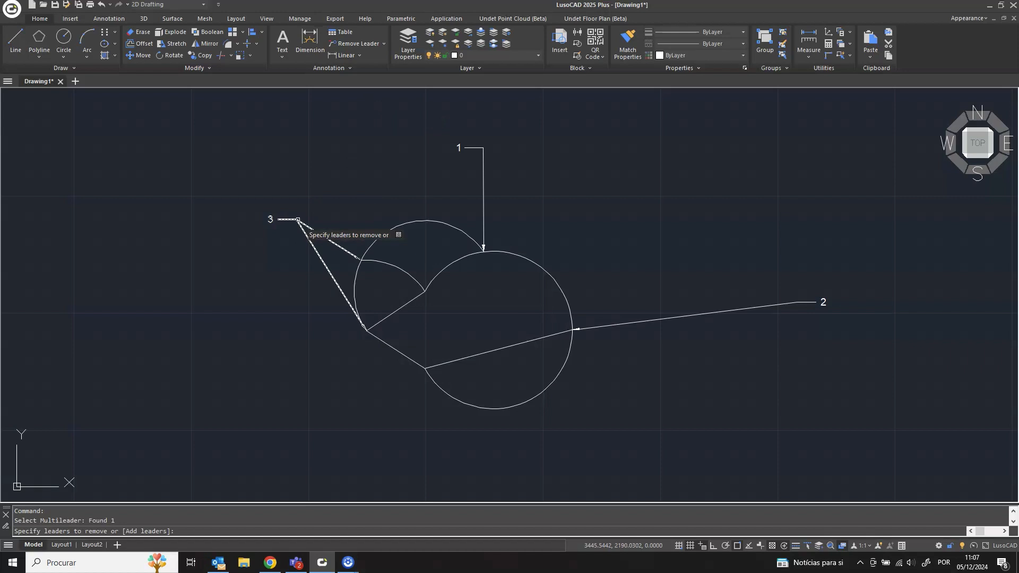
click(354, 256)
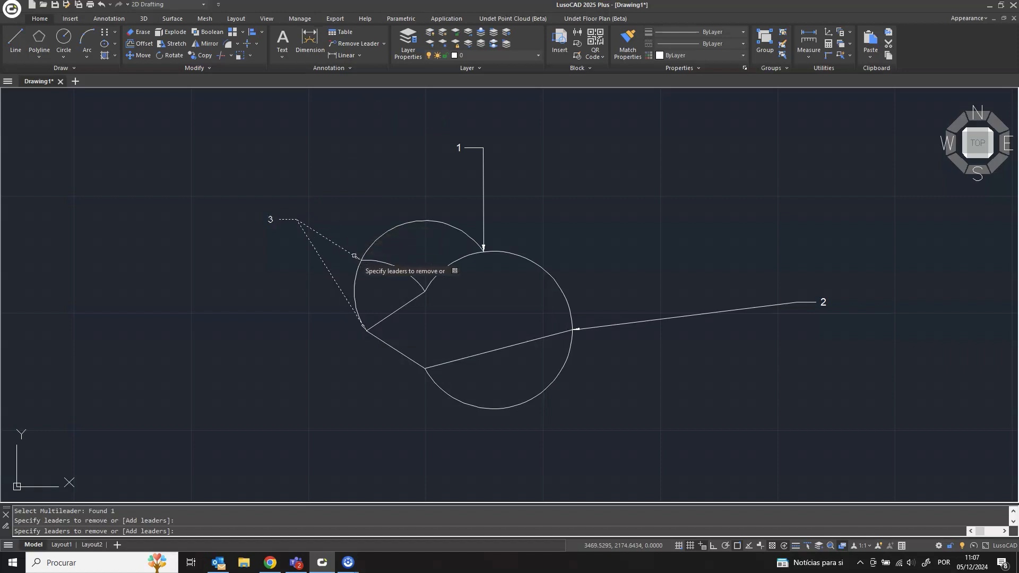
key(Return)
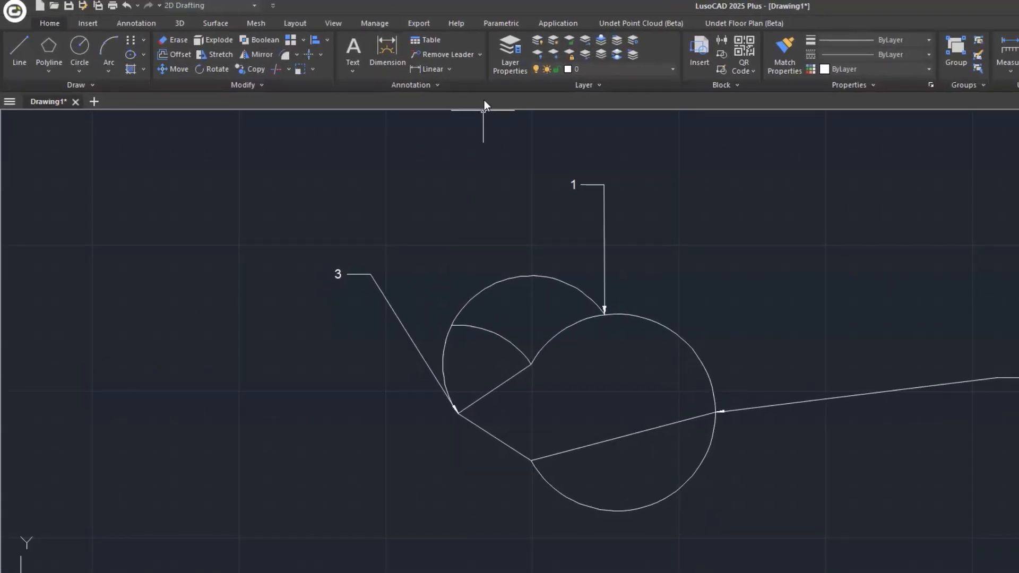
Align multileaders 3, 1 and 2 along a horizontal direction, using multileader 1 as the reference.
click(480, 54)
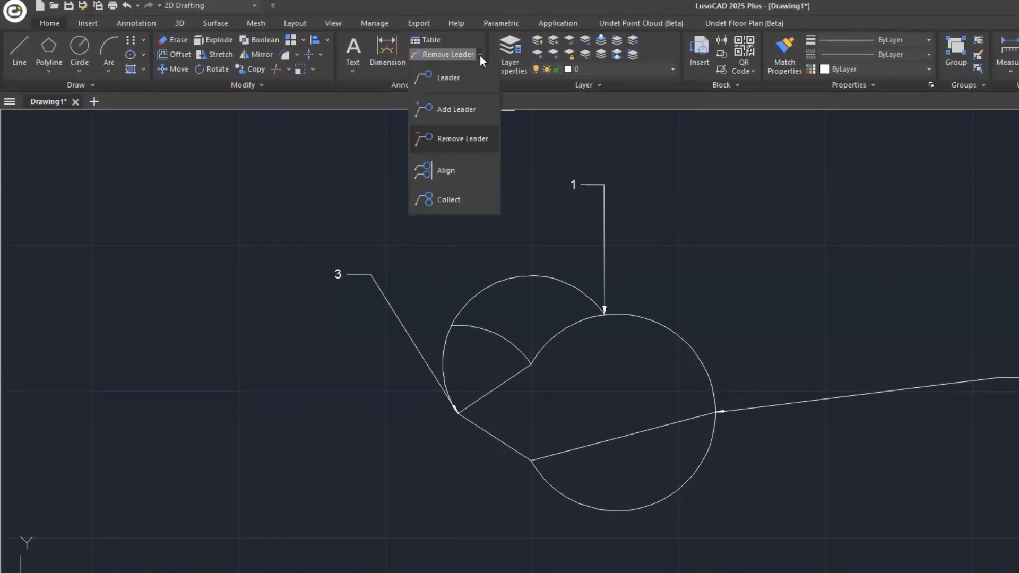
click(462, 167)
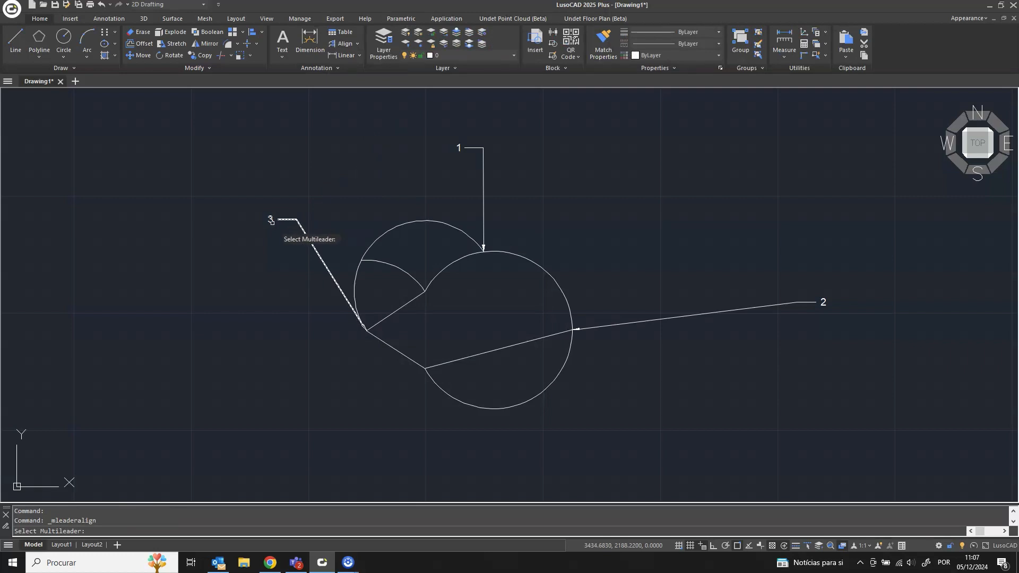
click(274, 224)
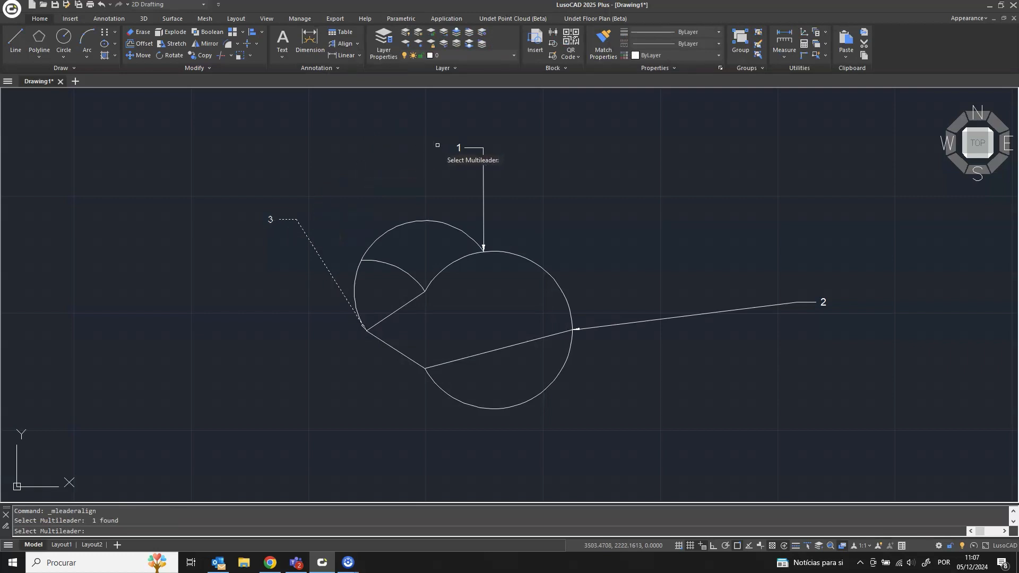
click(473, 148)
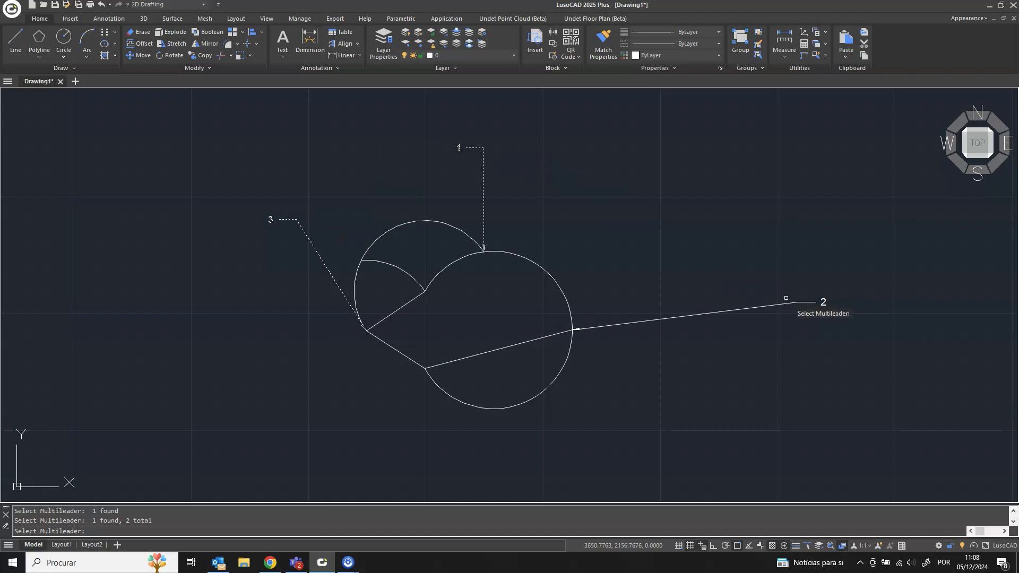
click(823, 302)
key(Return)
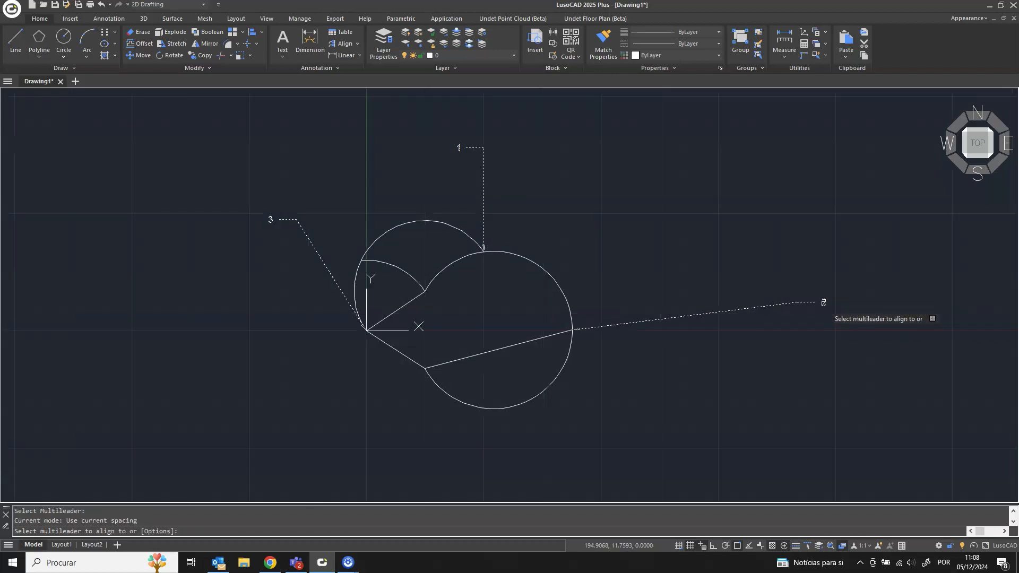
click(457, 145)
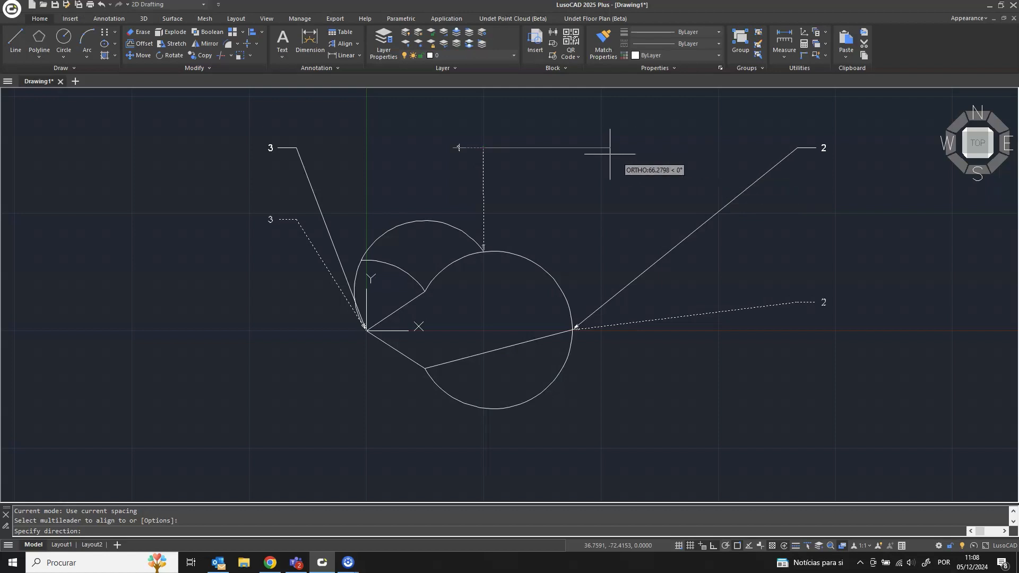
click(634, 159)
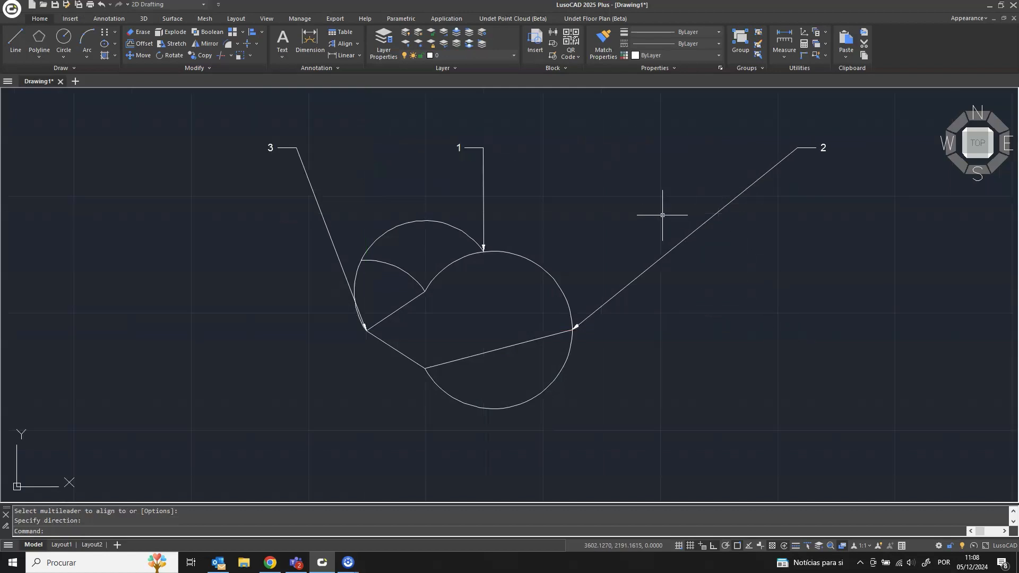
Modify the Standard multileader style with MLEADERSTYLE, setting its content text color to Blue.
middle_drag(664, 220, 671, 256)
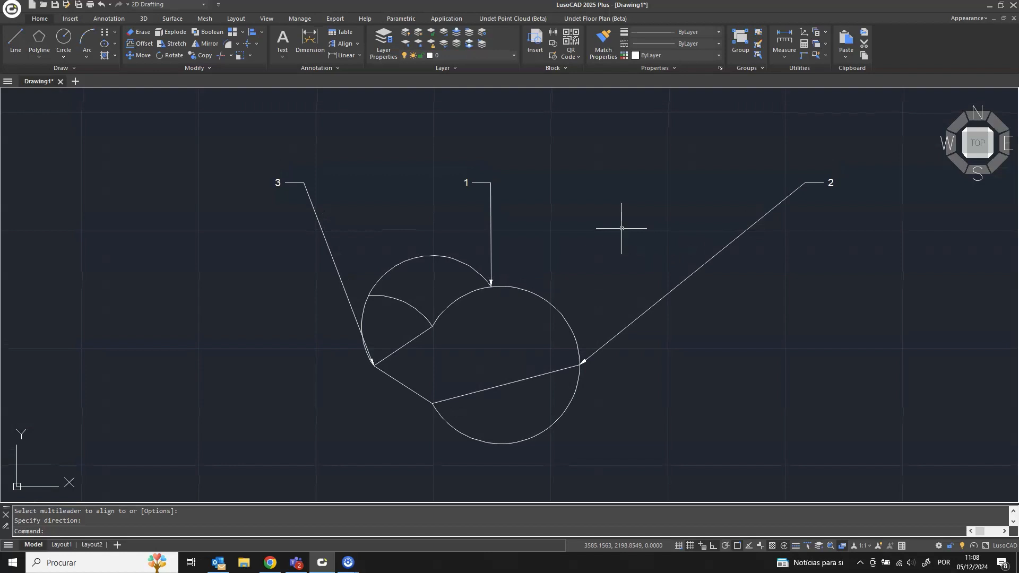
text(mleaderstyle)
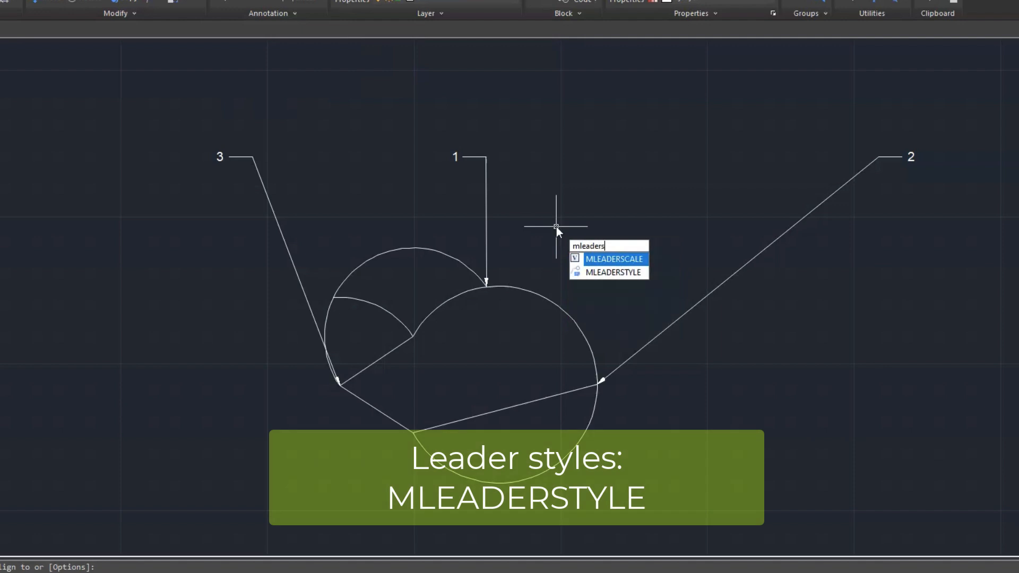
key(Return)
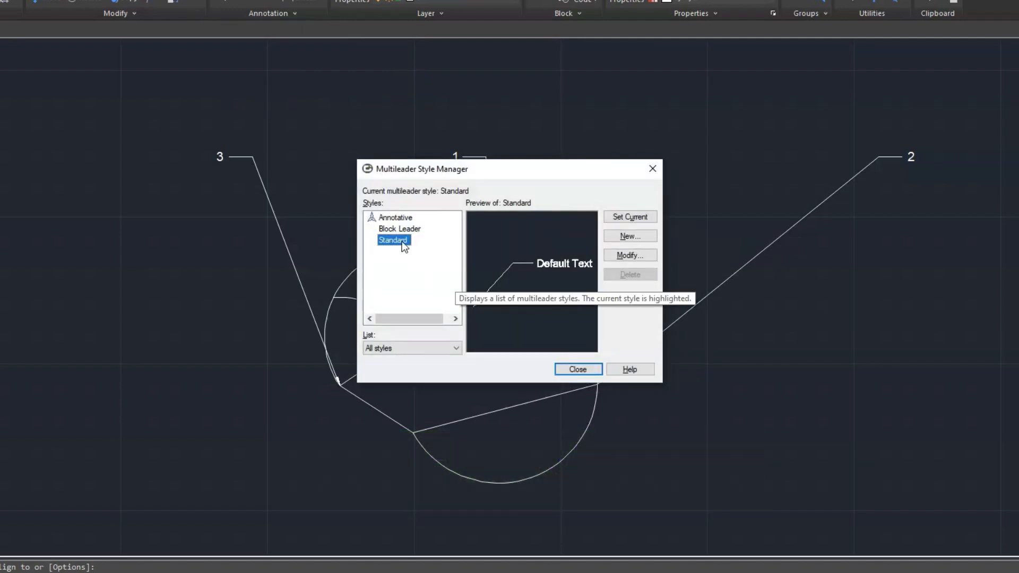
click(644, 255)
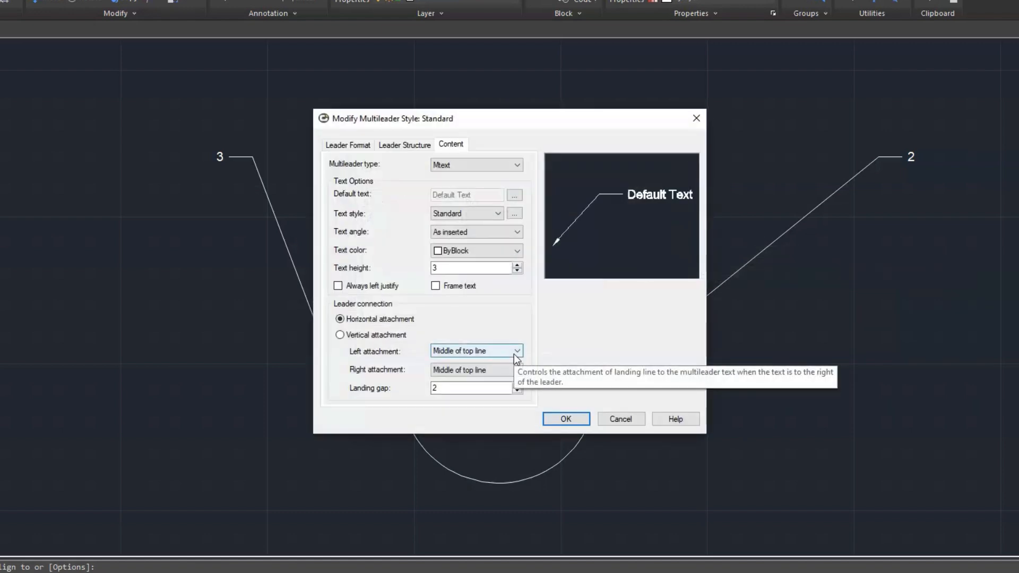
click(497, 214)
click(497, 215)
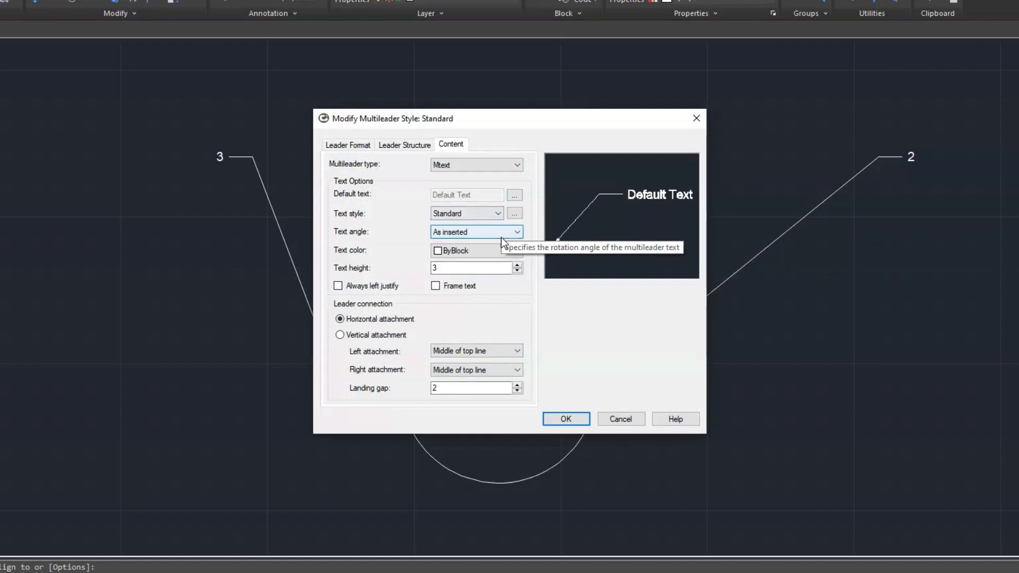
click(519, 250)
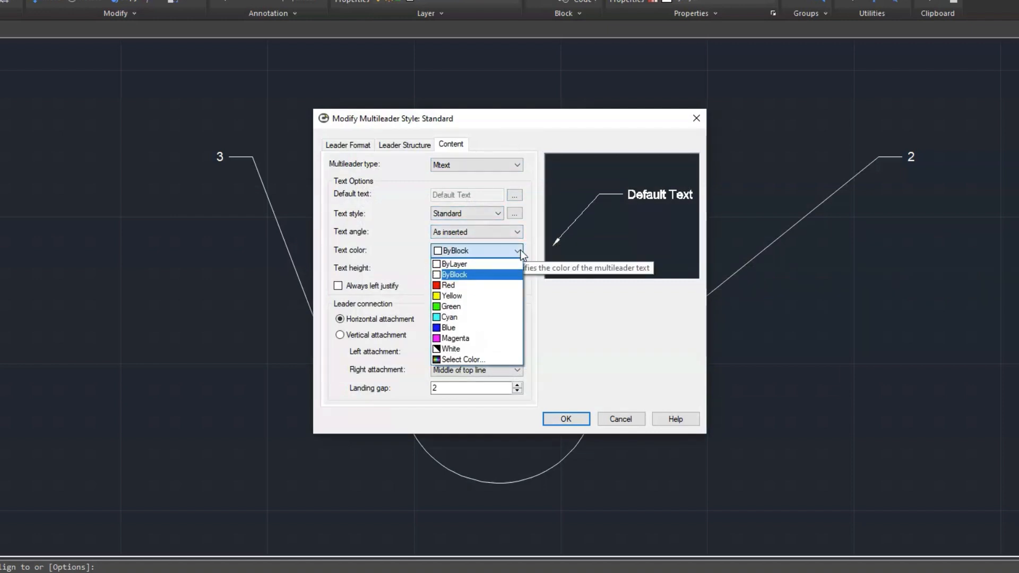
click(482, 327)
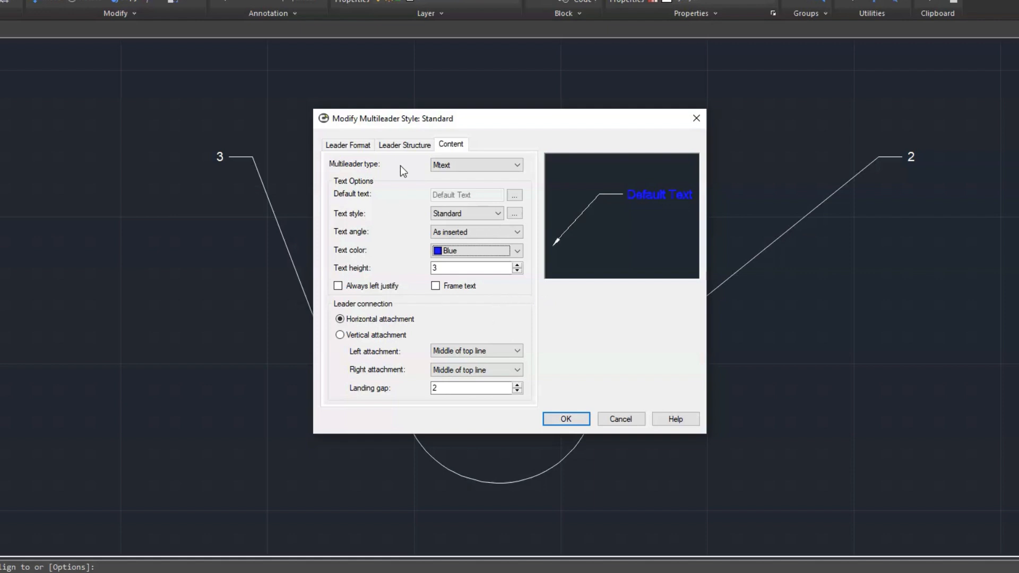
Try the Spline leader type in the Standard multileader style's format settings and restore the Line type.
click(365, 145)
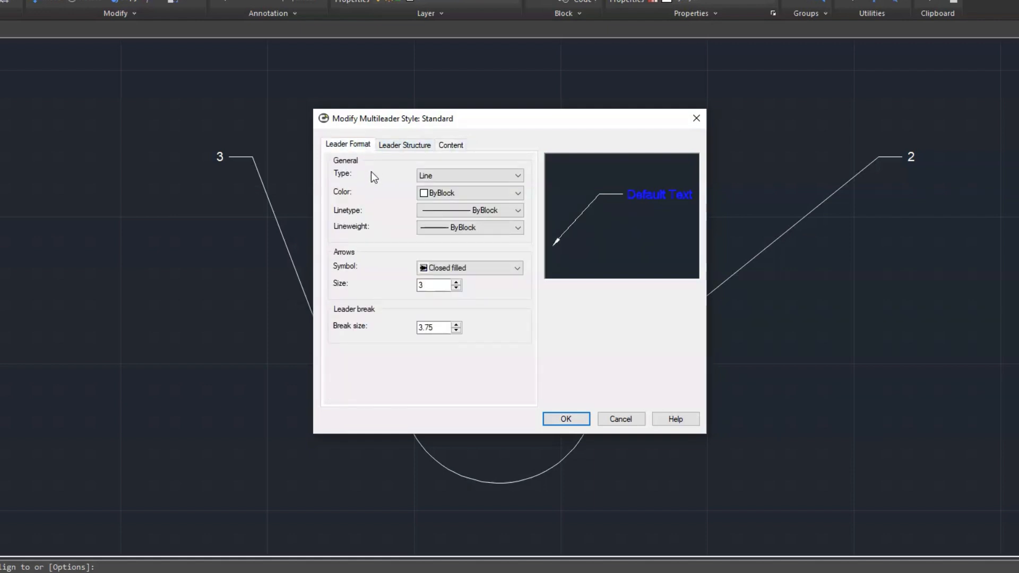
click(445, 177)
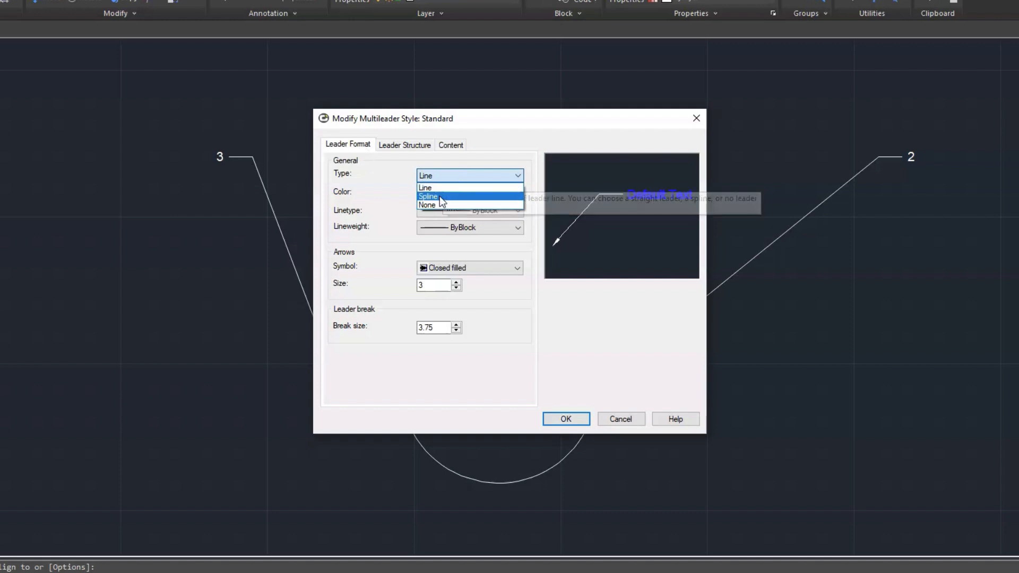
click(440, 195)
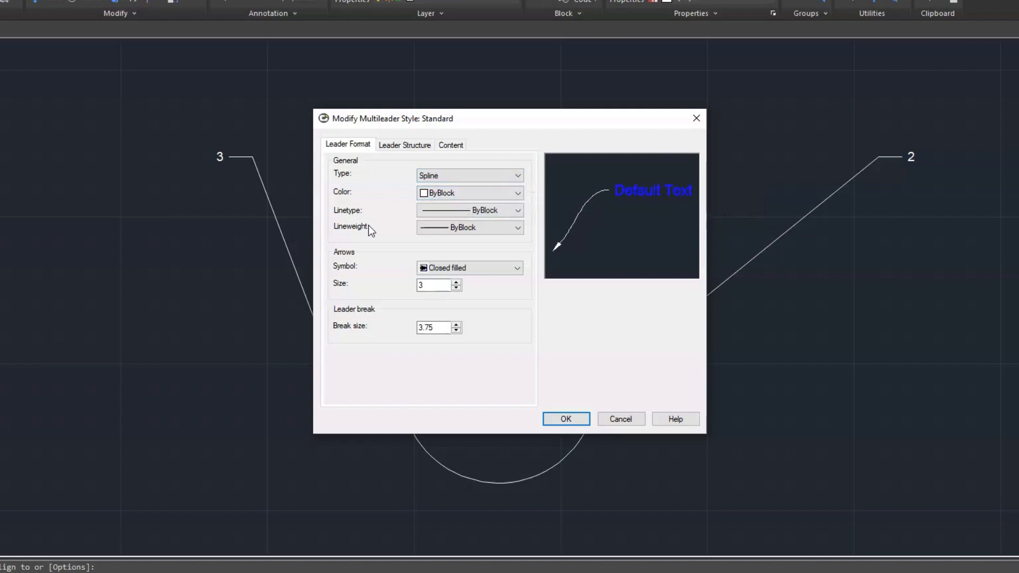
click(441, 176)
click(435, 186)
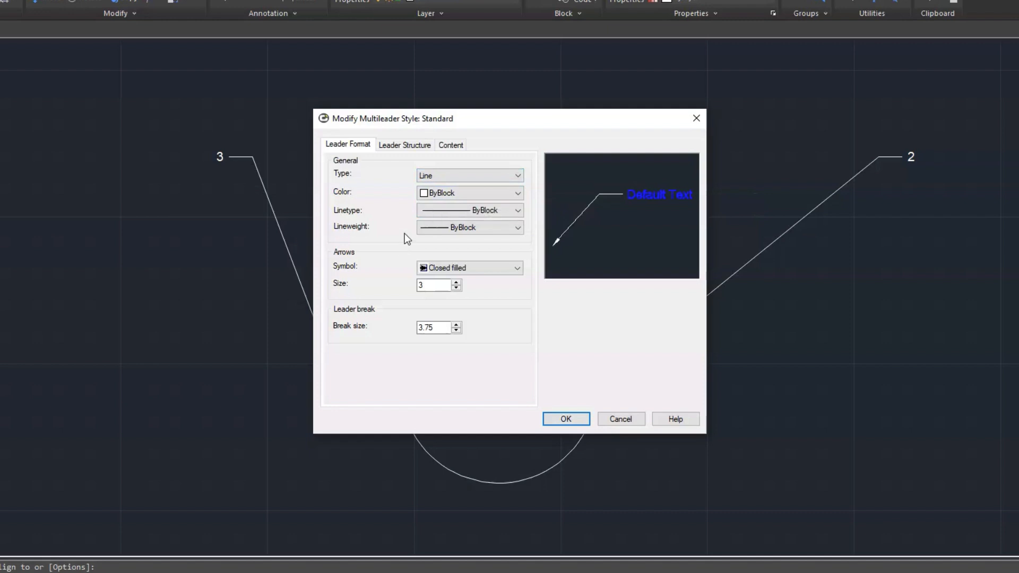
click(432, 211)
click(431, 211)
click(440, 228)
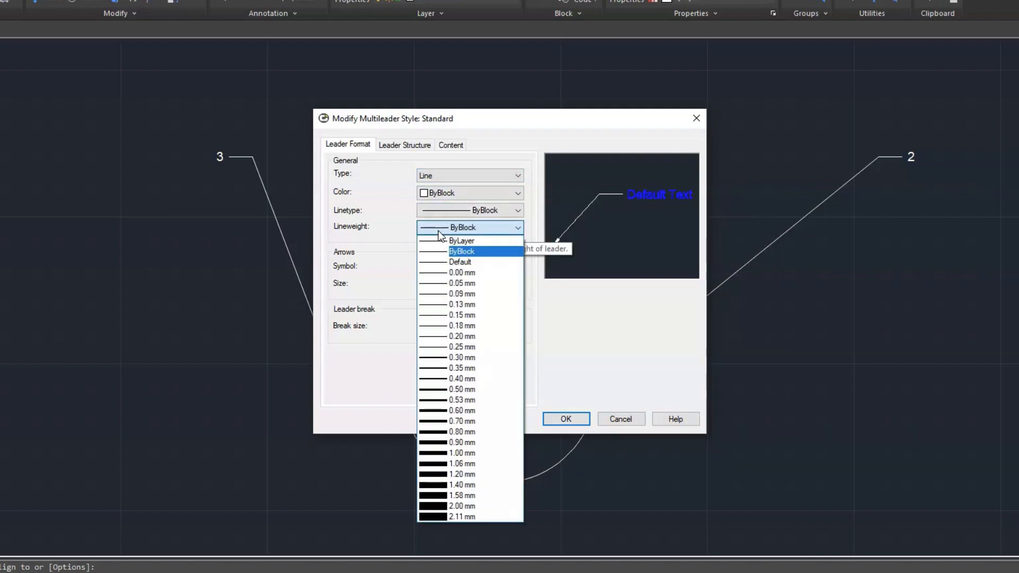
click(439, 230)
Set the arrowhead symbol of the Standard multileader style to a filled dot and save the style.
click(498, 270)
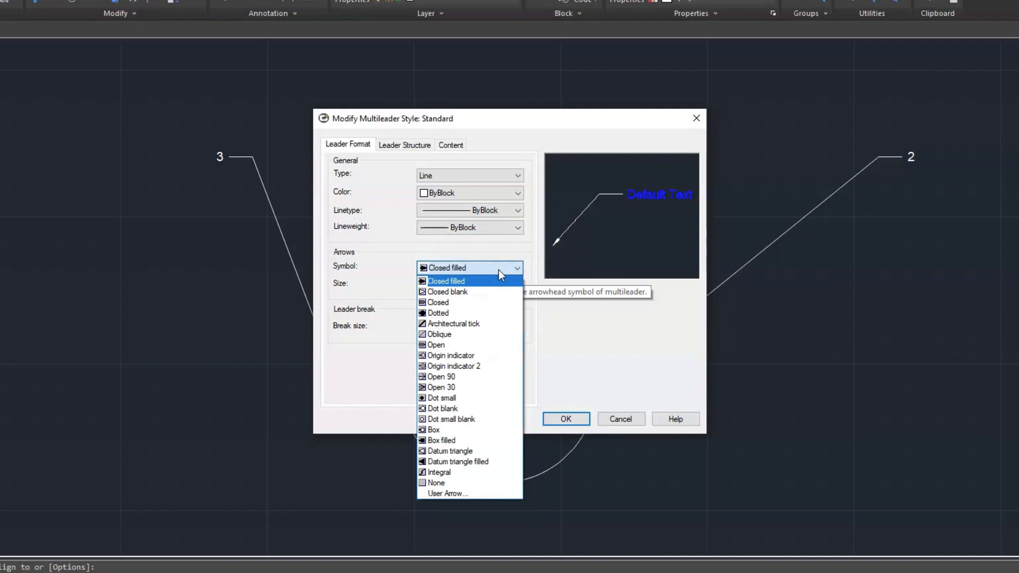
click(485, 396)
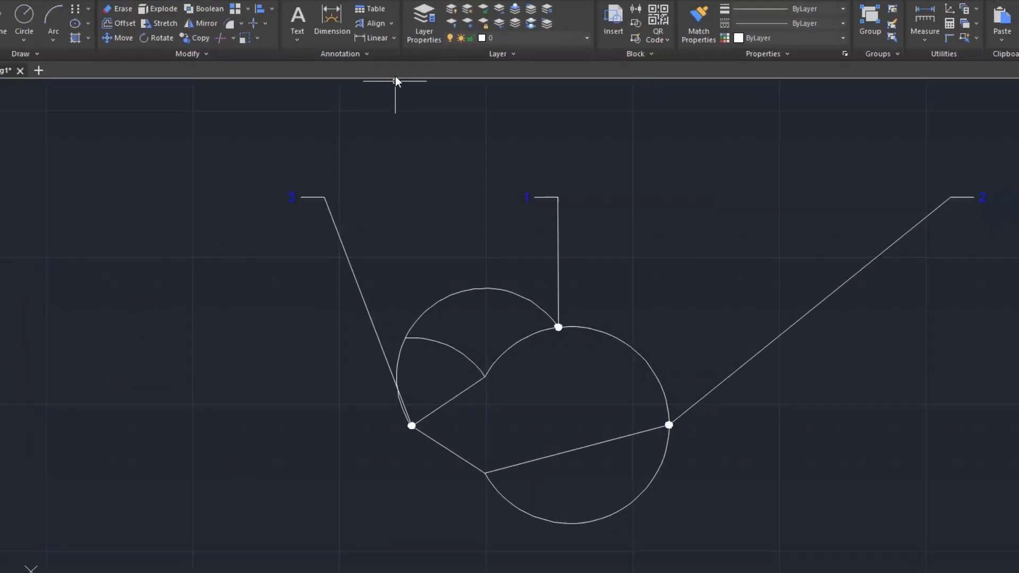
Create a new multileader style named BlockLeader, starting from the Standard style.
click(423, 86)
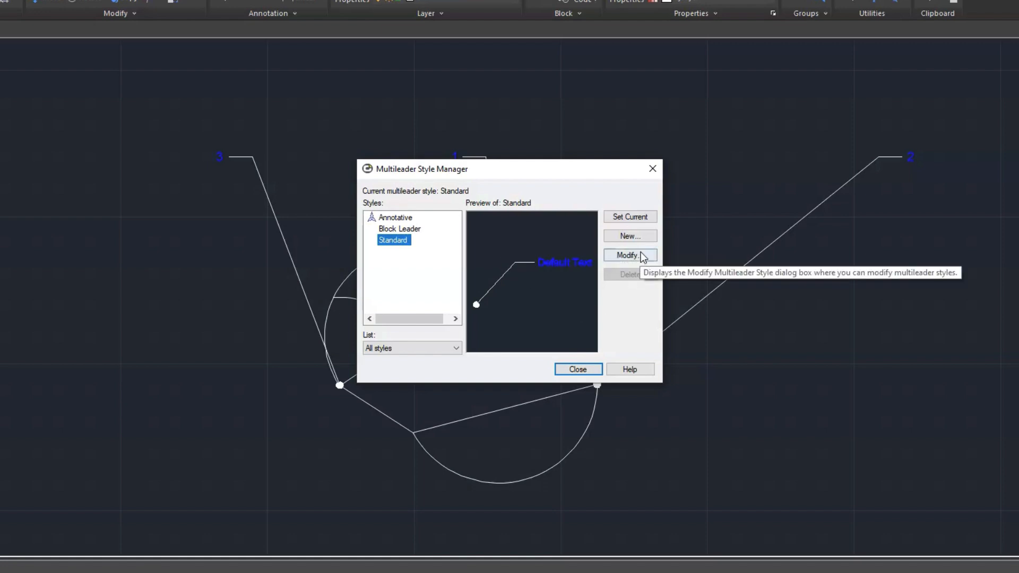
click(643, 238)
text(Block)
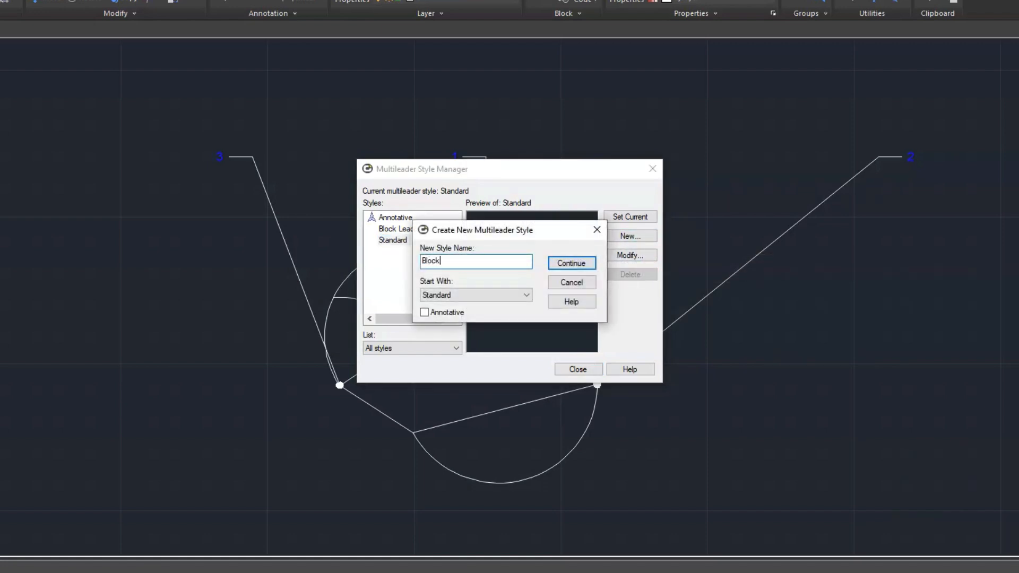
text(Leader)
click(571, 263)
Set the BlockLeader style's content to the Block type with the Slot source block in Red, and save the style.
click(450, 144)
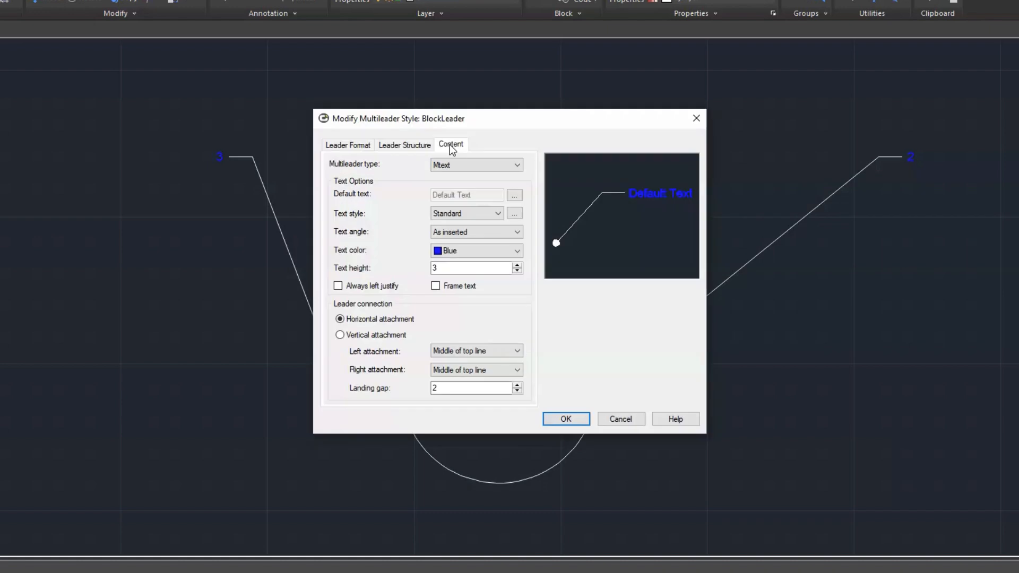
click(465, 165)
click(467, 176)
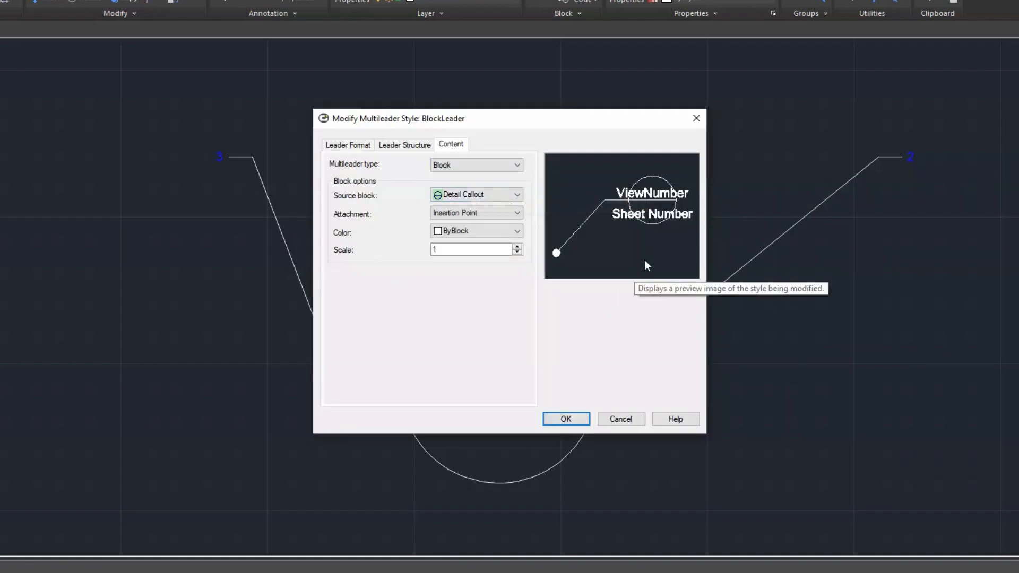
click(518, 194)
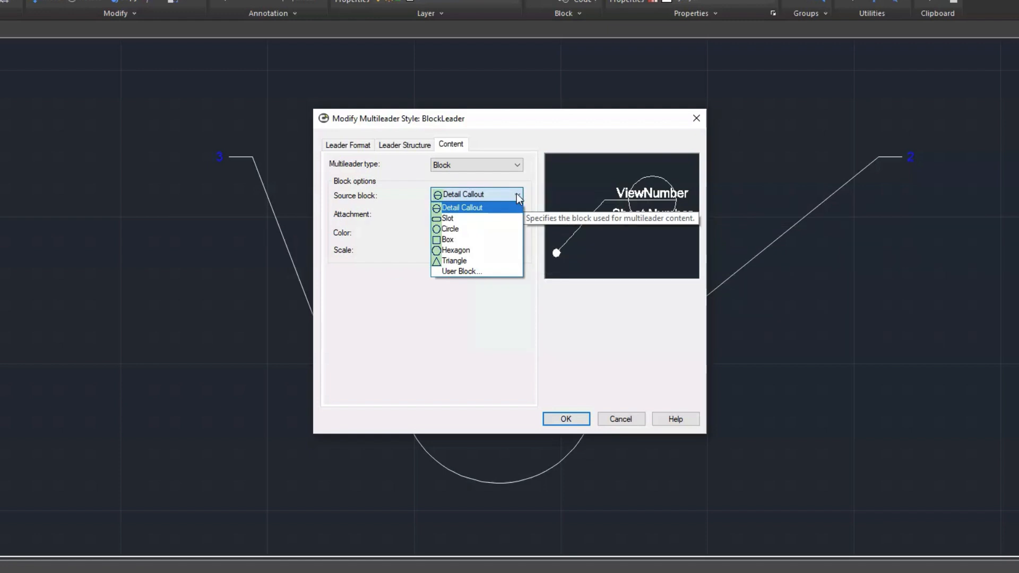
click(506, 218)
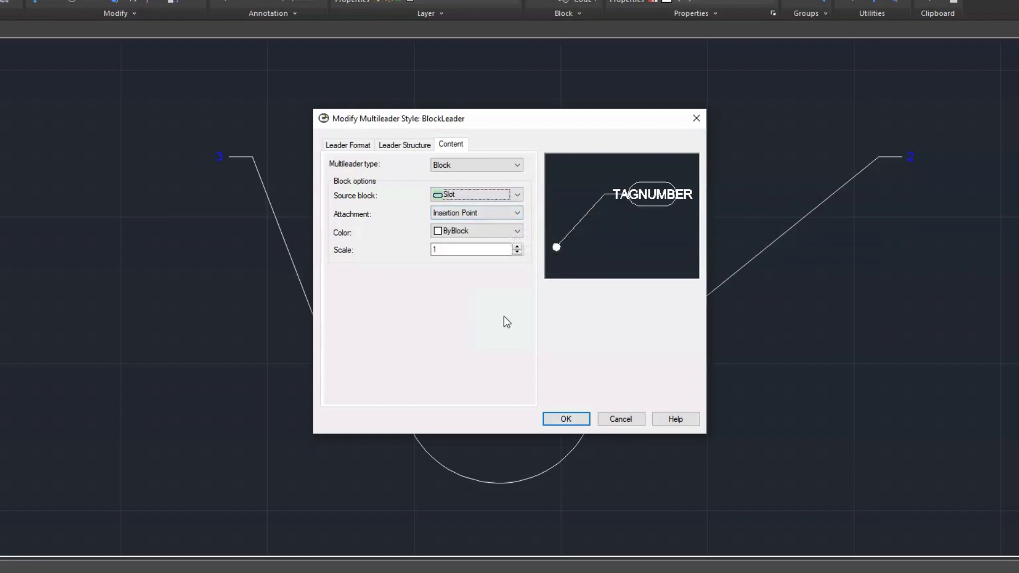
click(517, 232)
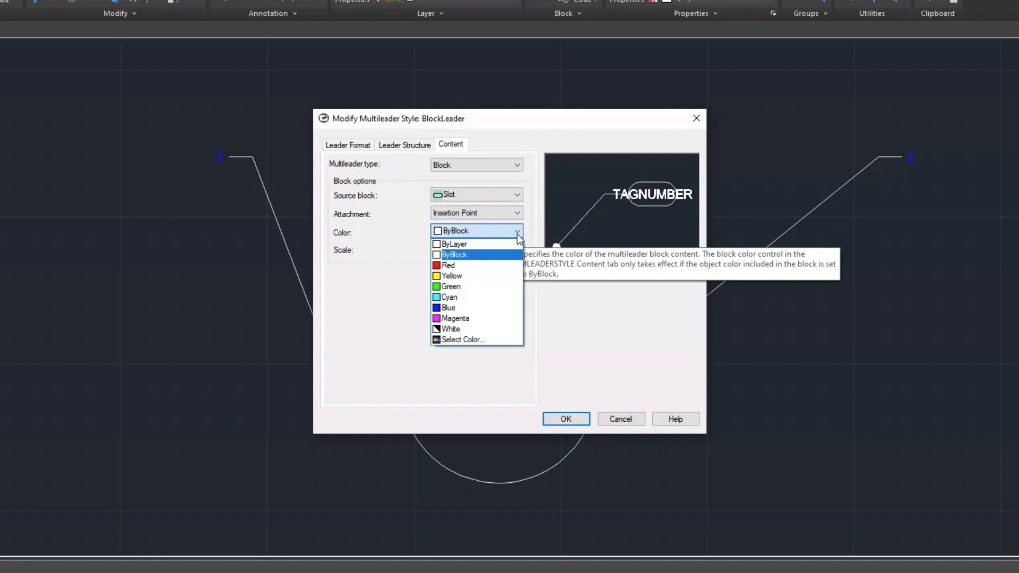
click(467, 264)
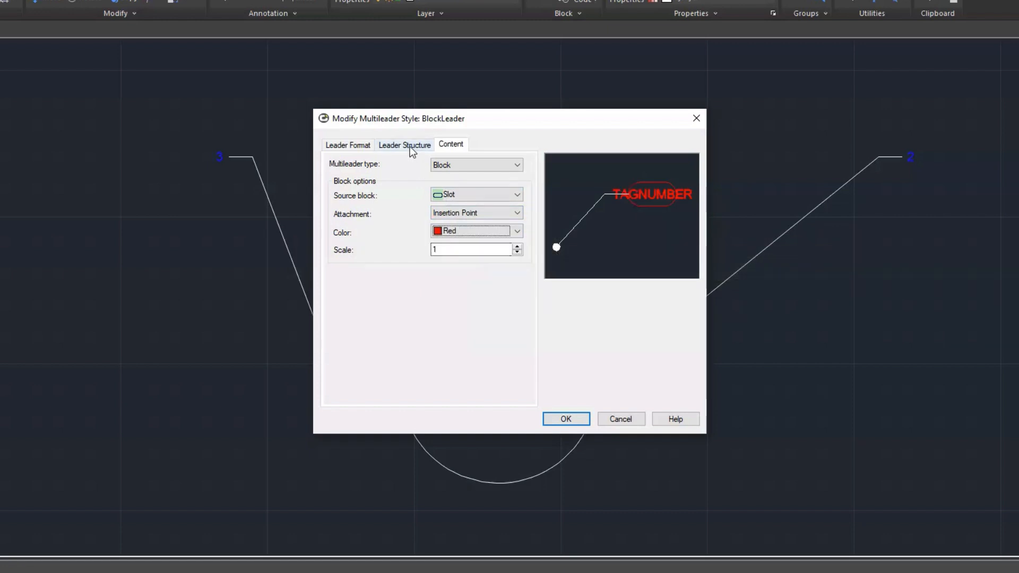
click(567, 419)
click(579, 368)
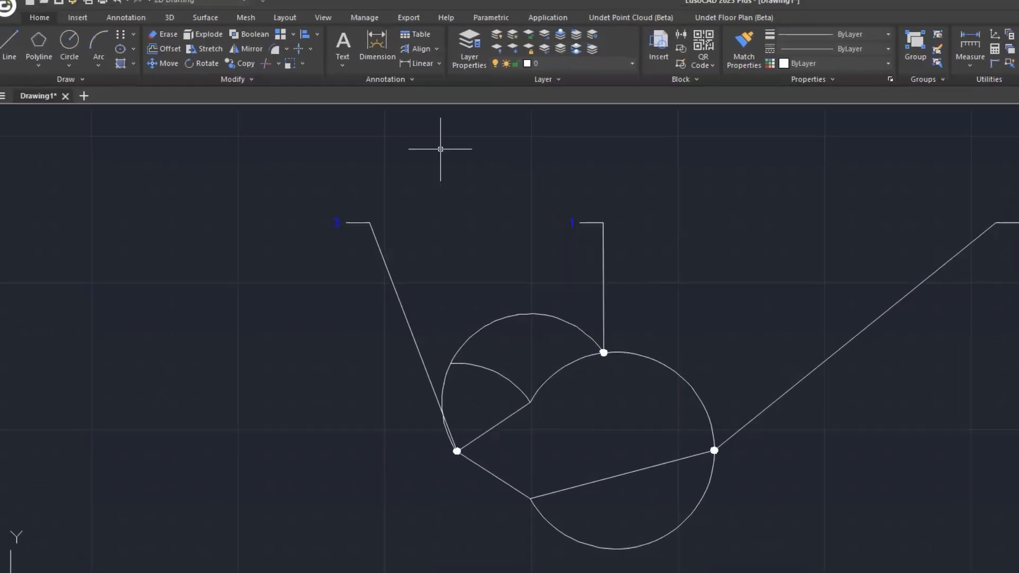
Make BlockLeader the current multileader style and place a leader straight up from the top of the upper arc, with tag number 1.
click(291, 26)
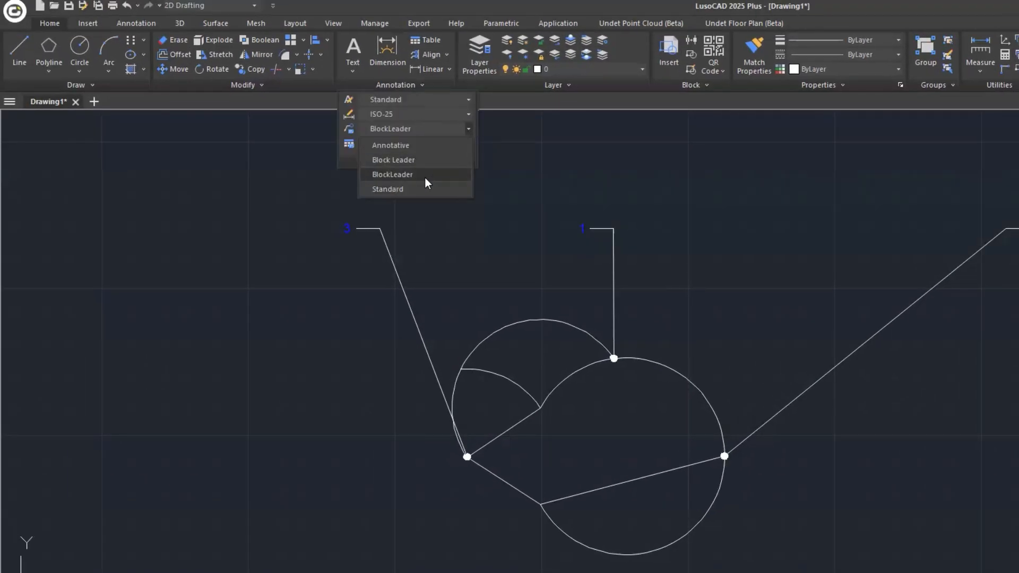
click(425, 178)
click(446, 55)
click(449, 72)
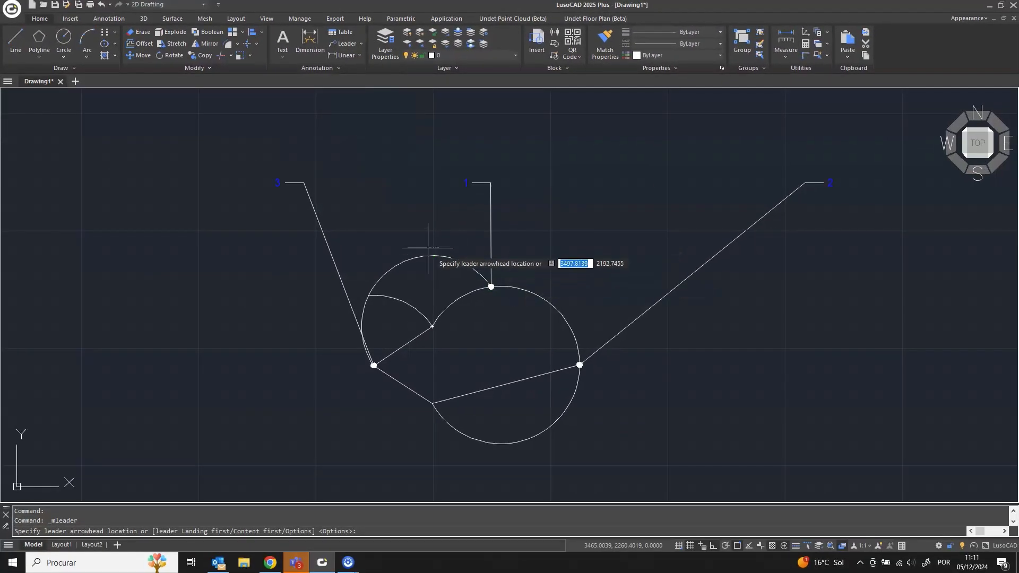
click(432, 256)
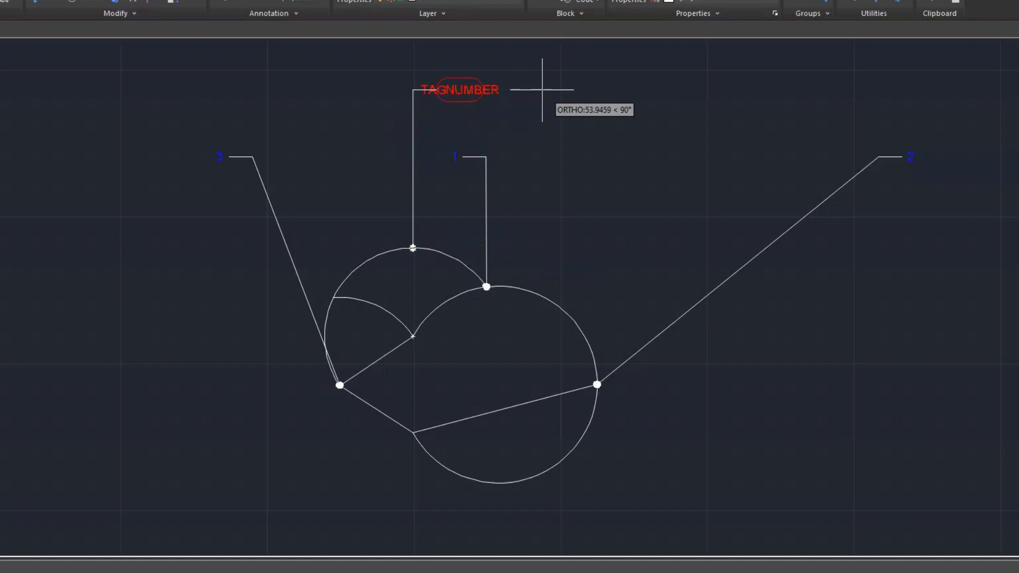
click(541, 89)
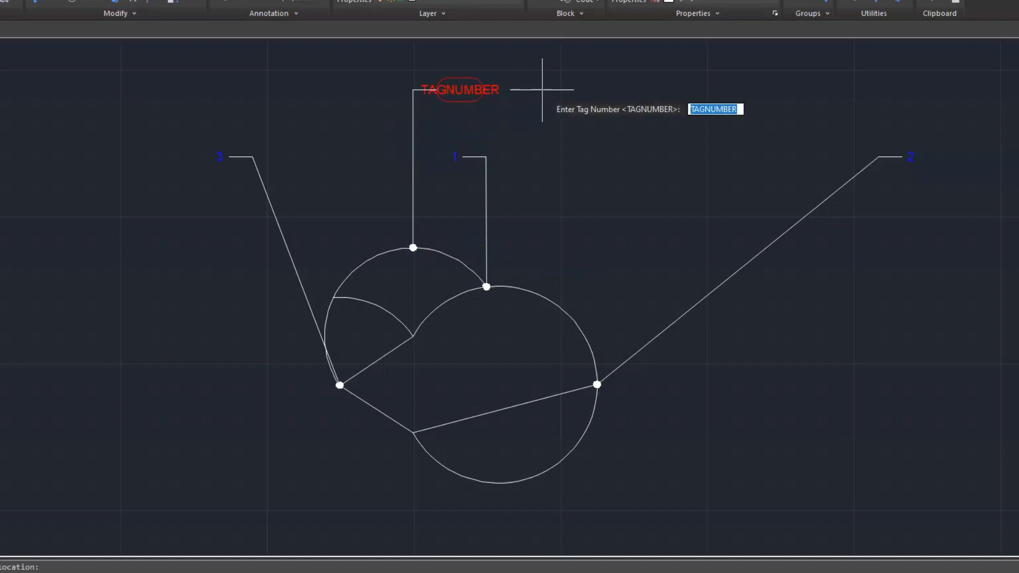
text(1)
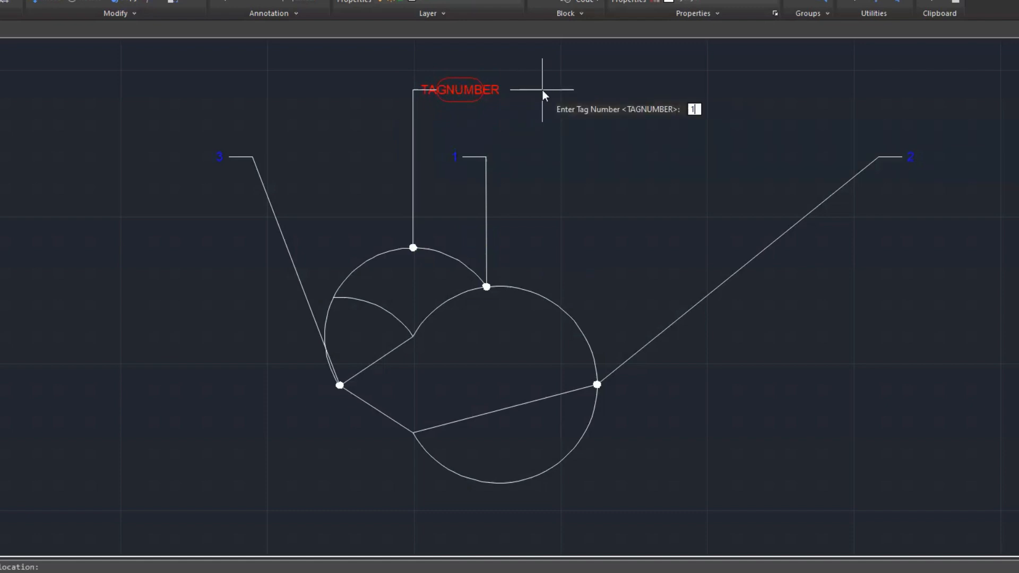
key(Return)
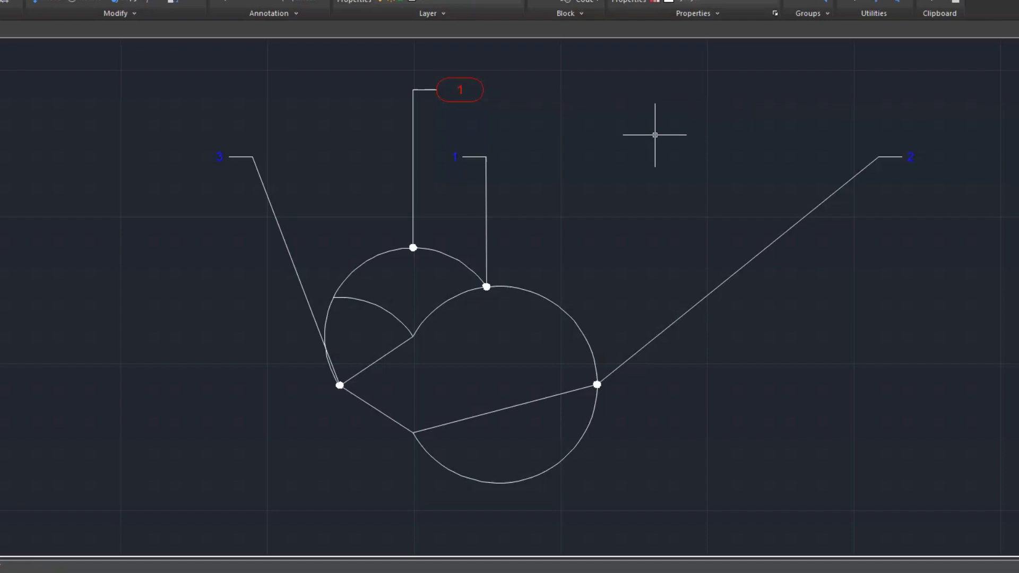
click(482, 89)
click(368, 10)
click(363, 263)
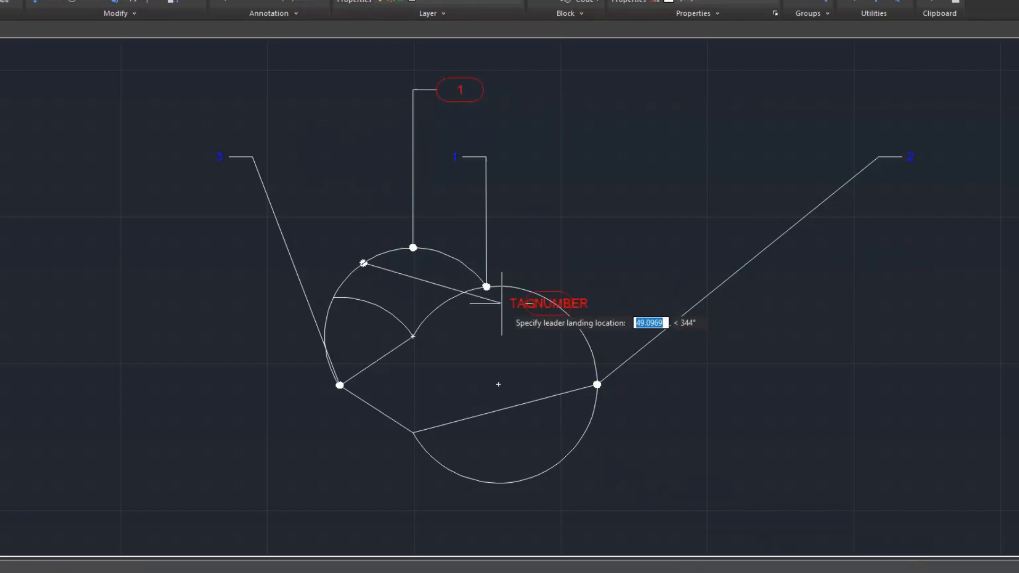
text(2)
key(Escape)
Place a second BlockLeader multileader from the upper-left part of the upper arc, landing up and to the left, with tag number 2.
key(Return)
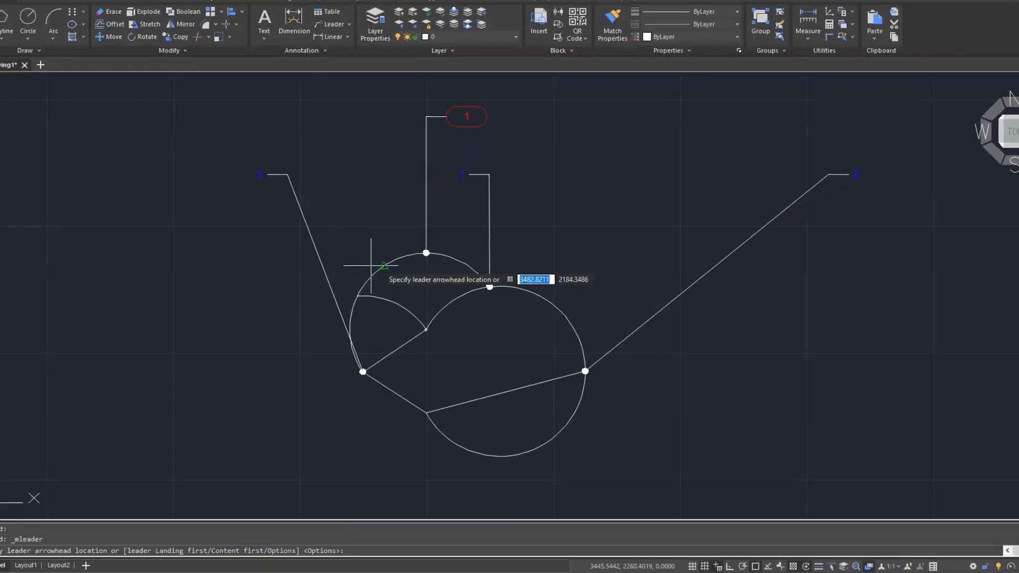
click(363, 263)
click(261, 99)
text(2)
key(Return)
Collect the red slot multileaders 2 and 1 horizontally onto a single leader line with MLEADERCOLLECT, placing them above the upper arc.
click(361, 44)
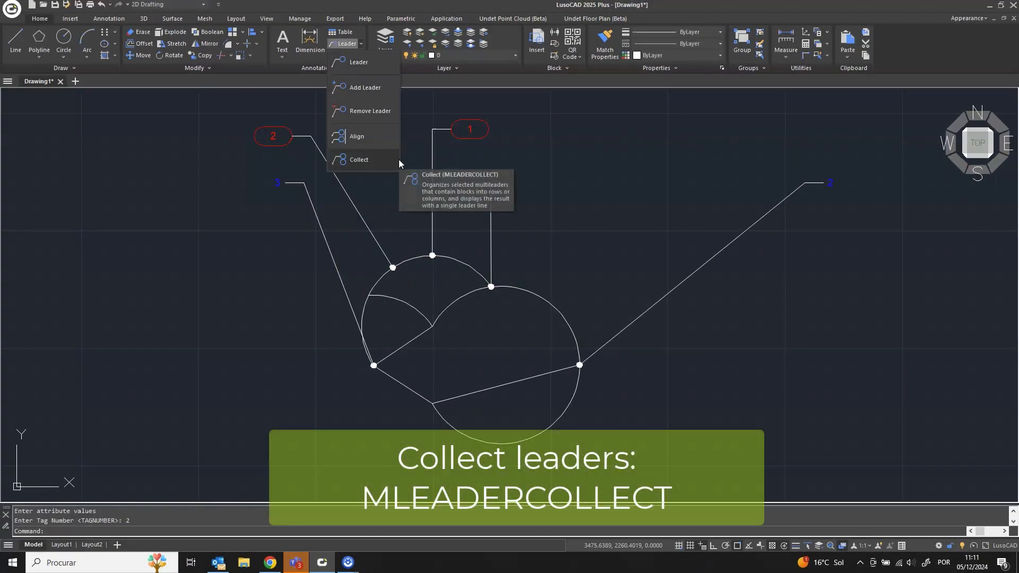
click(395, 159)
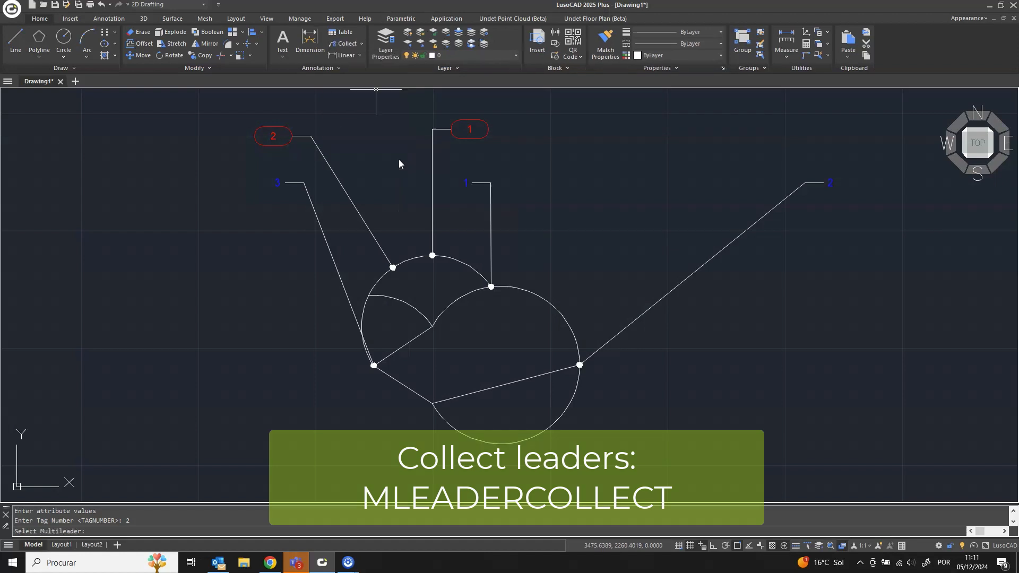
click(317, 144)
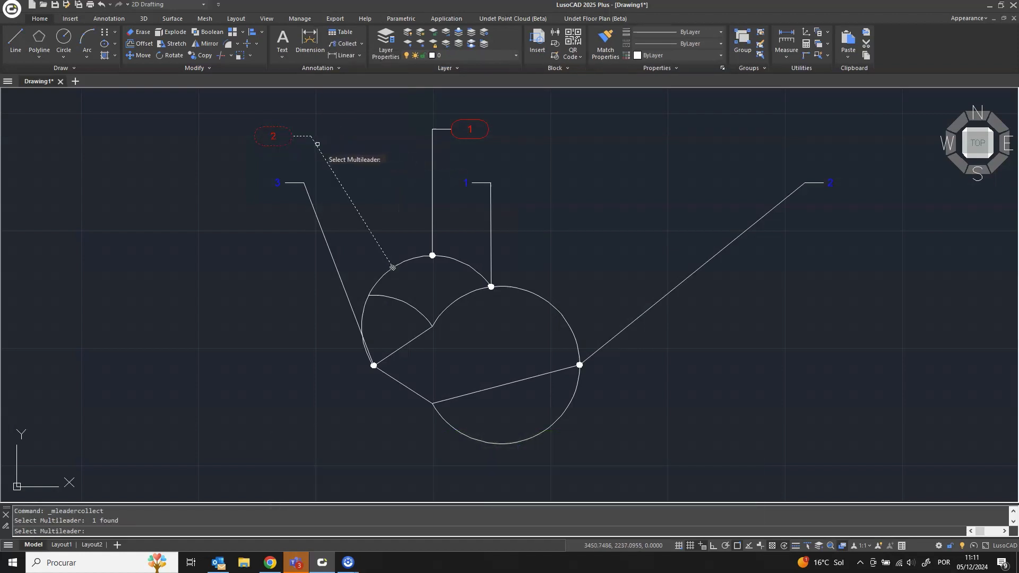
click(446, 130)
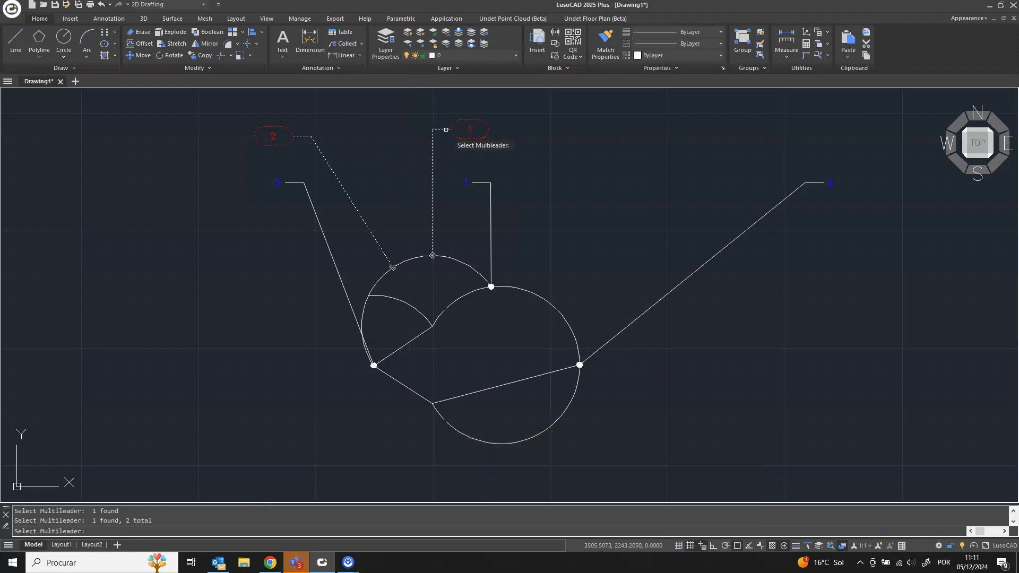
key(Return)
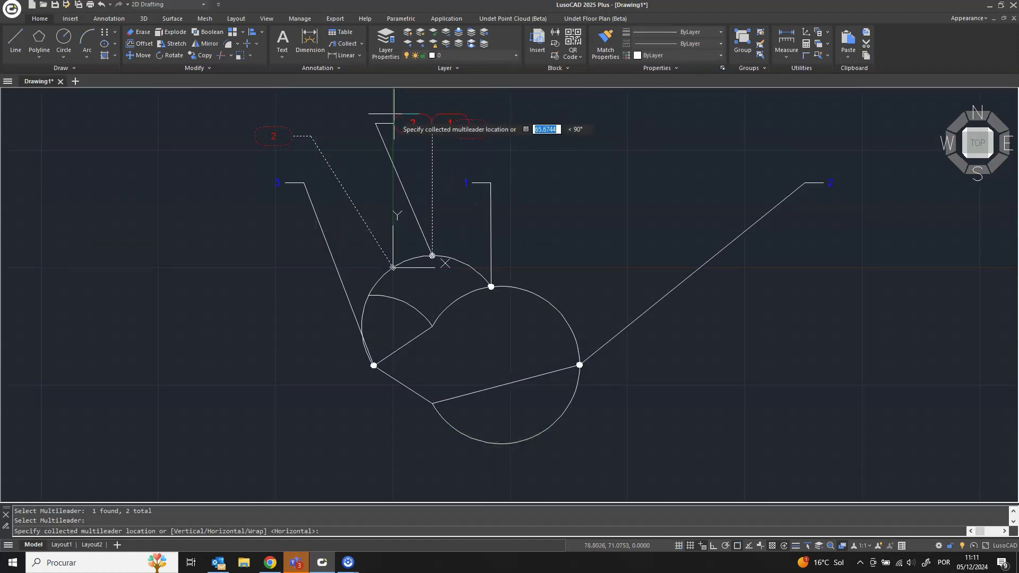
click(349, 121)
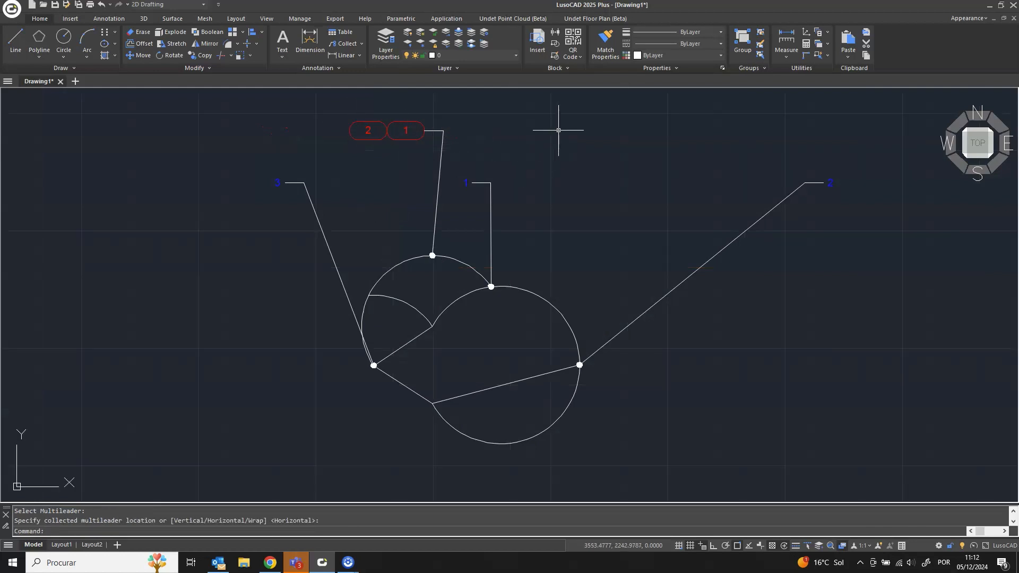